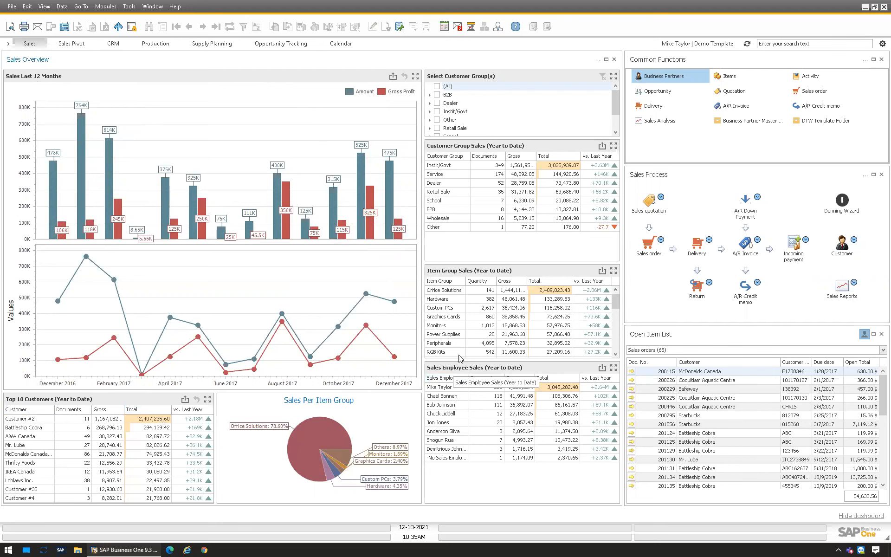
# - Enlarge the Item Group Sales pane by moving its lower border down and its upper border up
pyautogui.moveTo(456, 358); pyautogui.dragTo(451, 390)
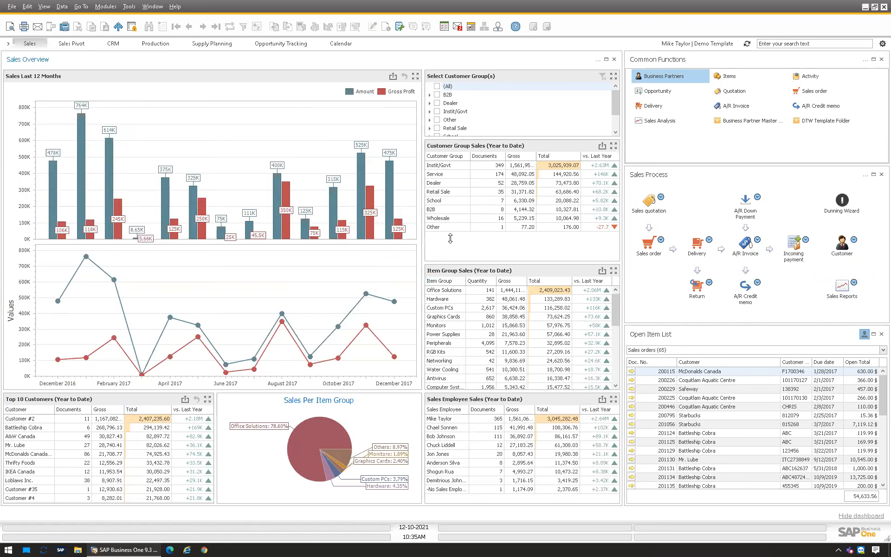
pyautogui.moveTo(450, 238); pyautogui.dragTo(450, 237)
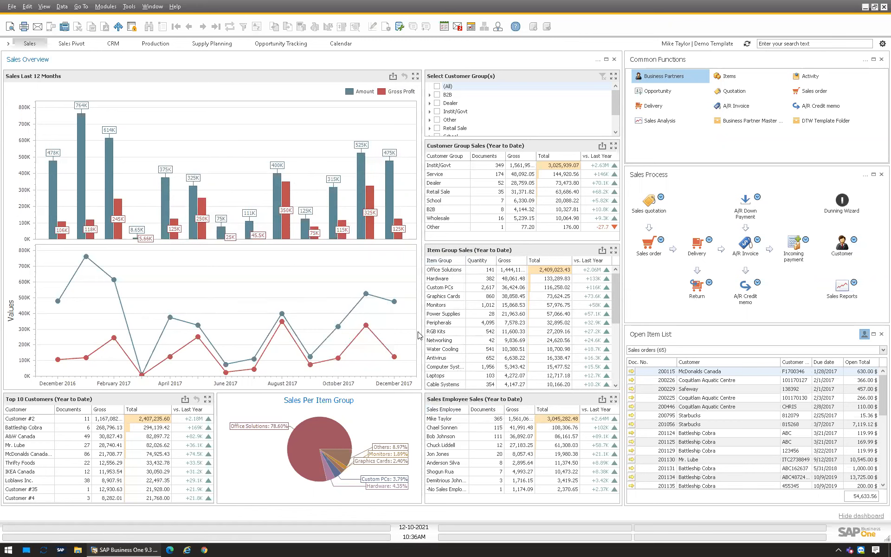
# - Drill into February 2017 in the Sales Last 12 Months chart, and return to the full-year view
pyautogui.moveTo(93, 228)
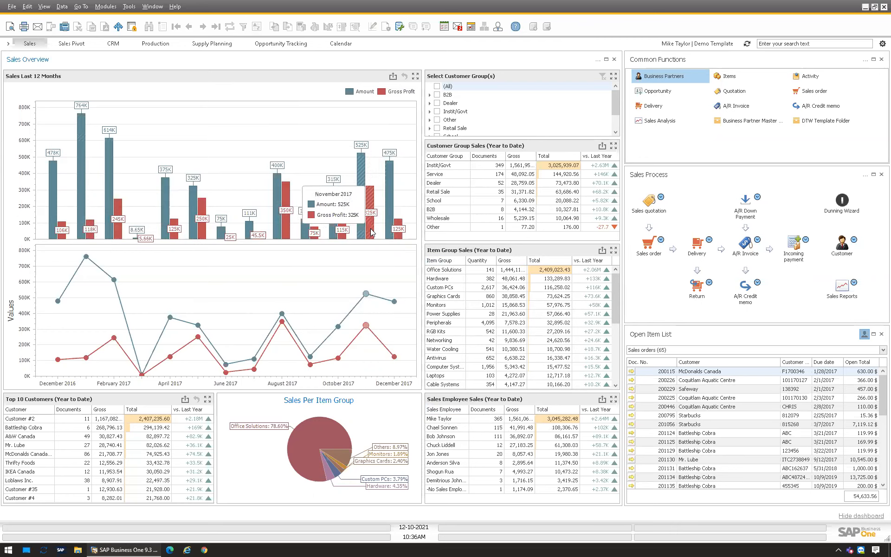
pyautogui.click(116, 233)
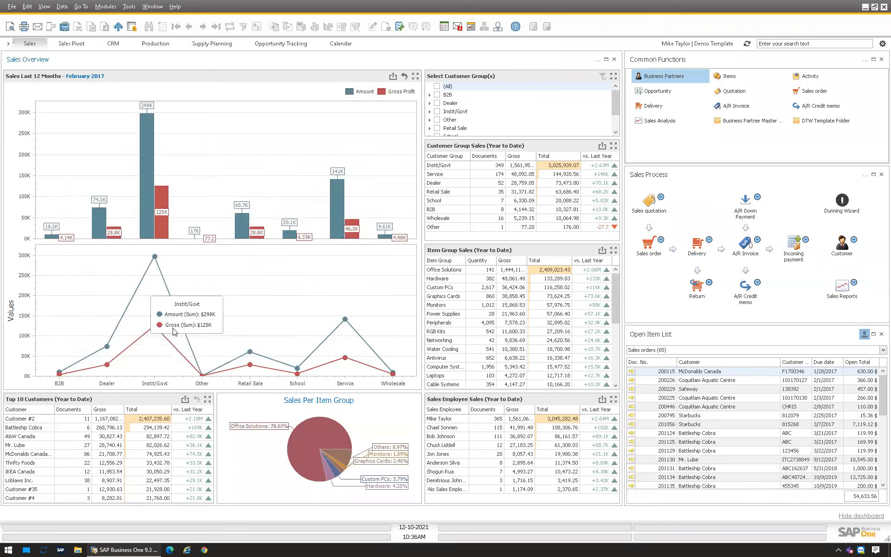
pyautogui.click(404, 77)
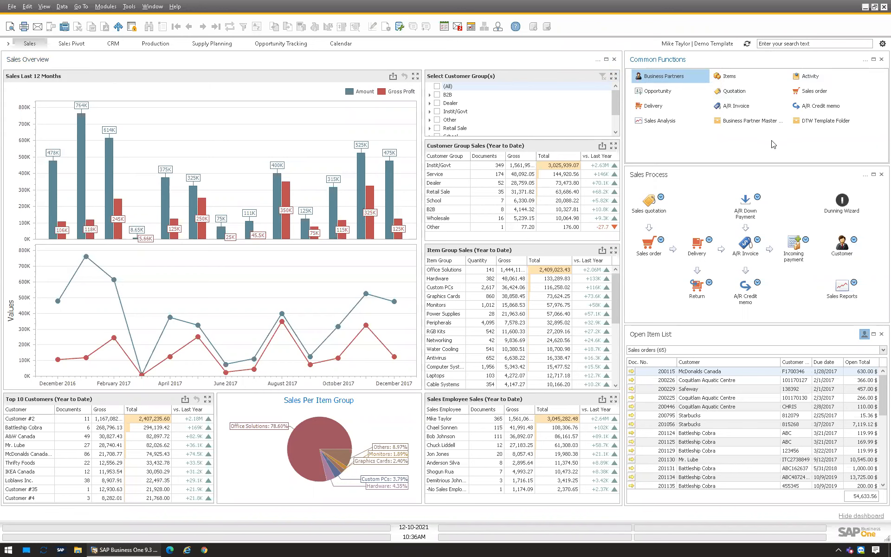
# - View the Business Partners, Items and Opportunity forms from the Common Functions widget, closing each one
pyautogui.click(654, 77)
pyautogui.moveTo(446, 112); pyautogui.dragTo(404, 142)
pyautogui.click(553, 144)
pyautogui.click(723, 76)
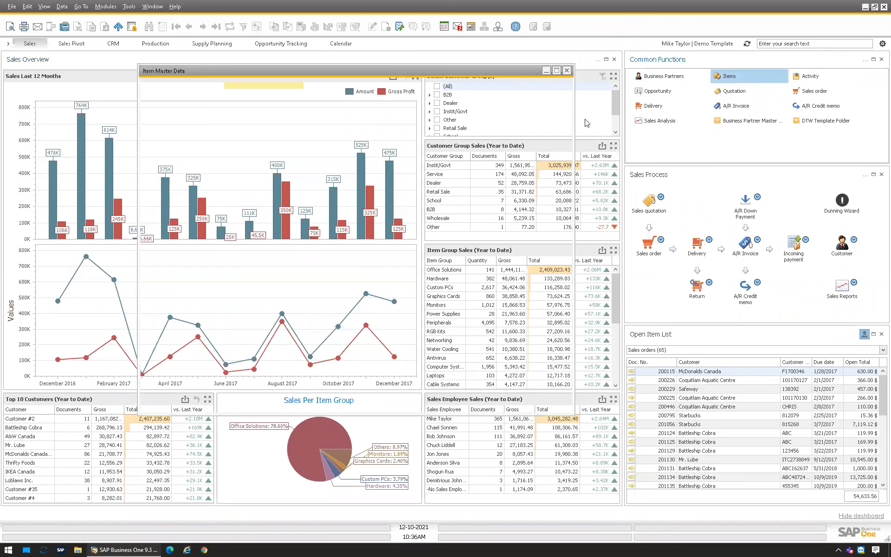
pyautogui.click(568, 72)
pyautogui.click(639, 92)
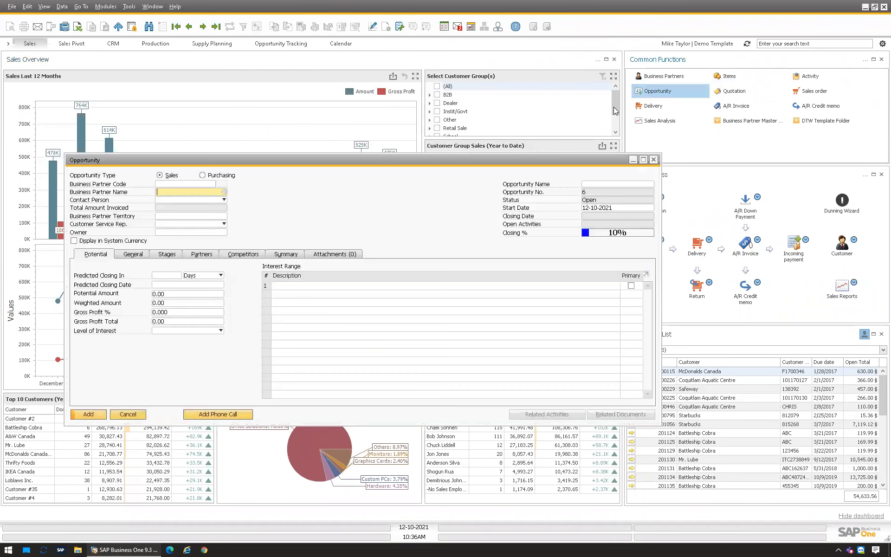
pyautogui.click(655, 159)
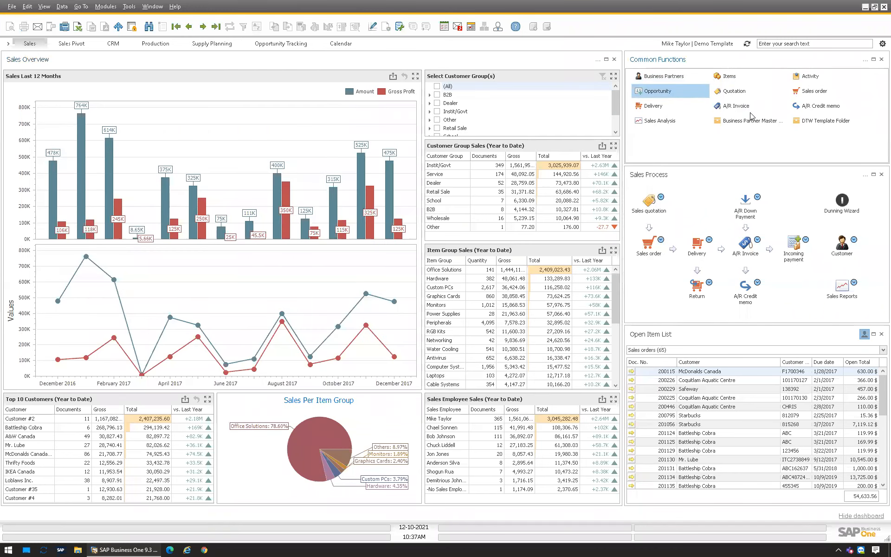
# - Show the related reports and functions of Sales order in the Sales Process diagram, and dismiss them
pyautogui.click(864, 59)
pyautogui.click(661, 240)
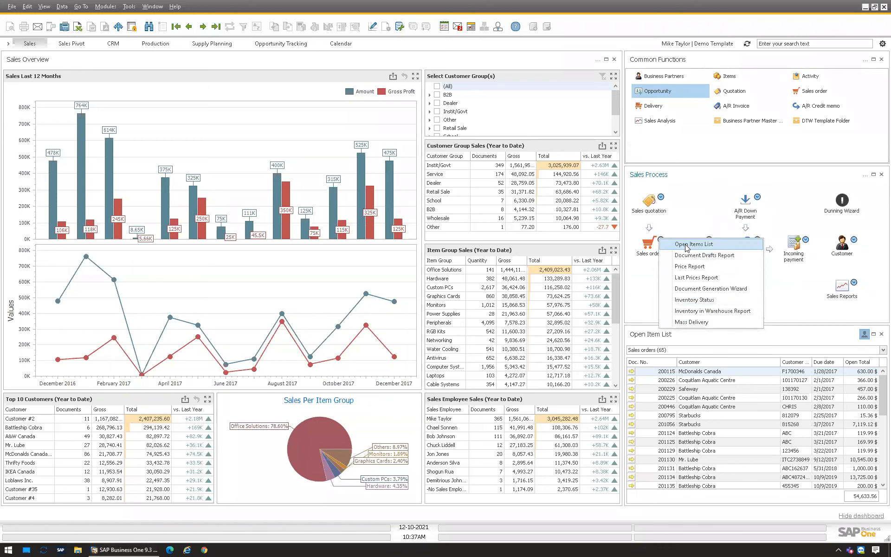
pyautogui.click(644, 282)
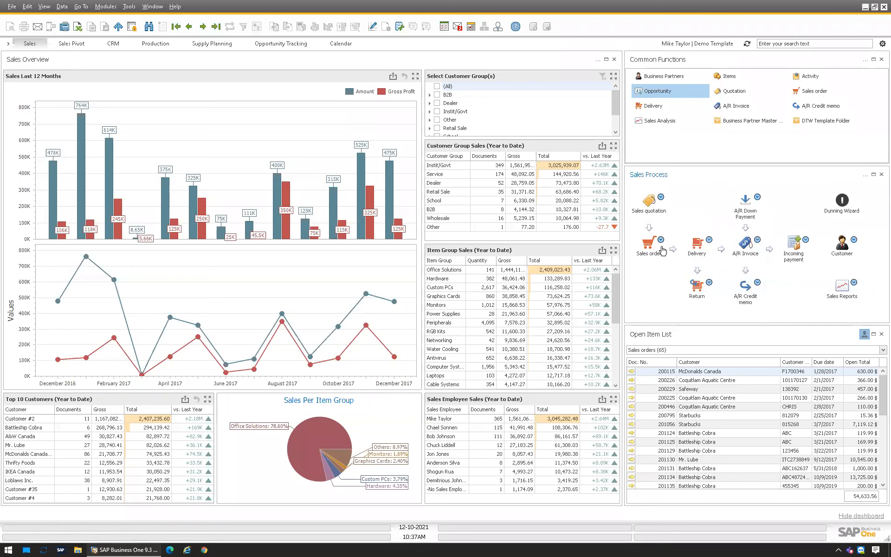
pyautogui.click(661, 241)
pyautogui.click(643, 290)
# - View a blank Sales Quotation from the Sales Process diagram and close it, and check the related options of Return
pyautogui.click(648, 202)
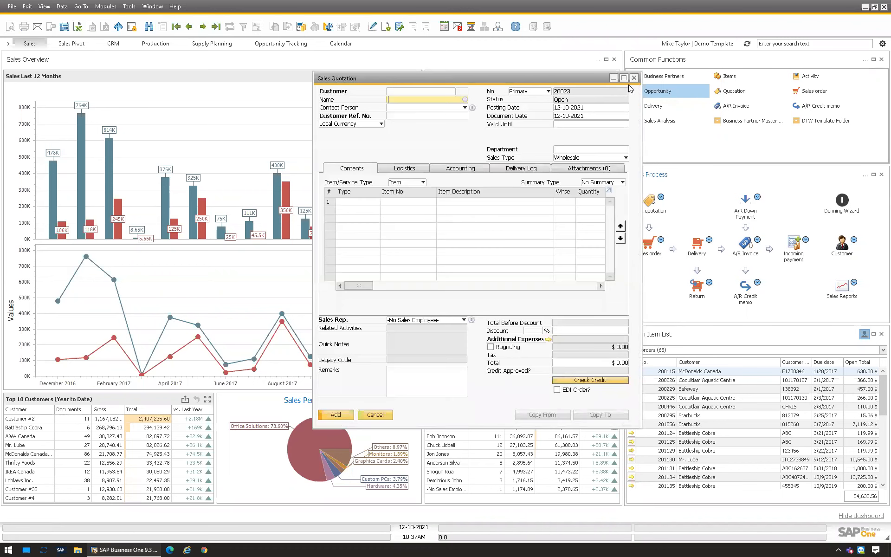
pyautogui.click(634, 78)
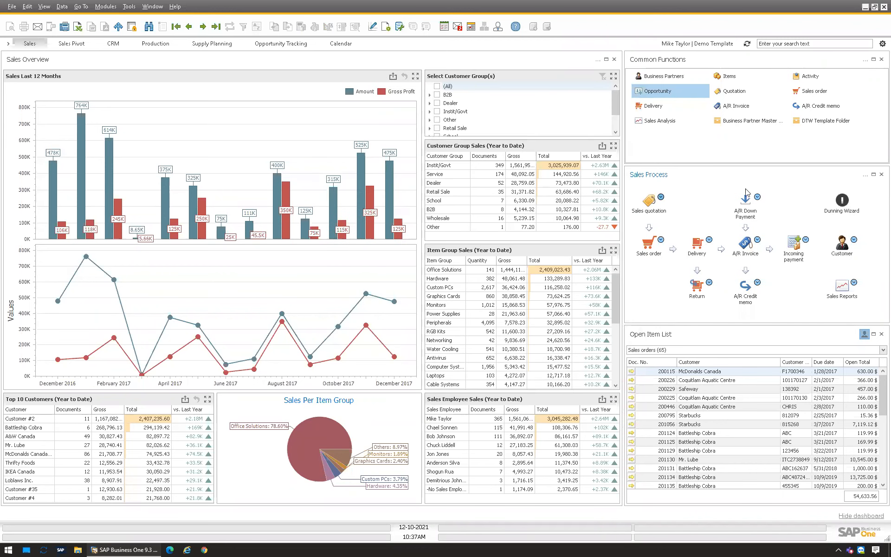
pyautogui.click(710, 284)
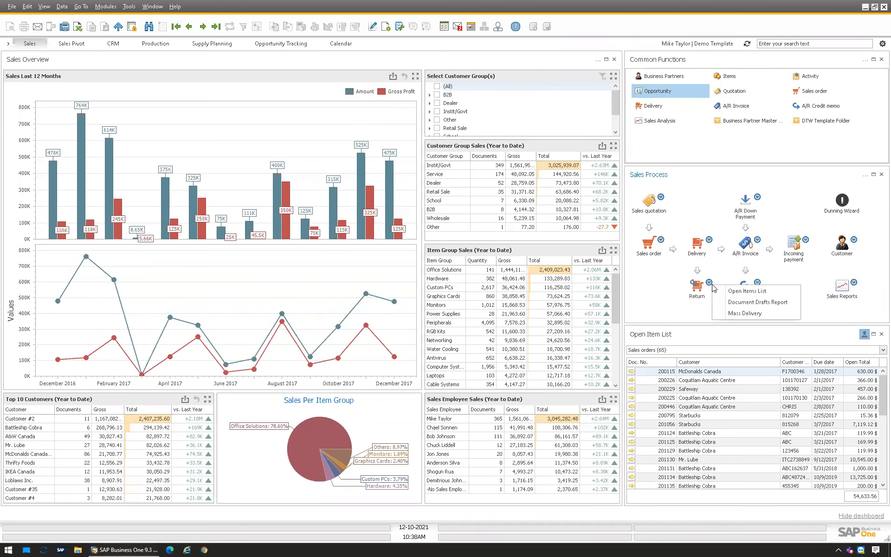
pyautogui.click(659, 299)
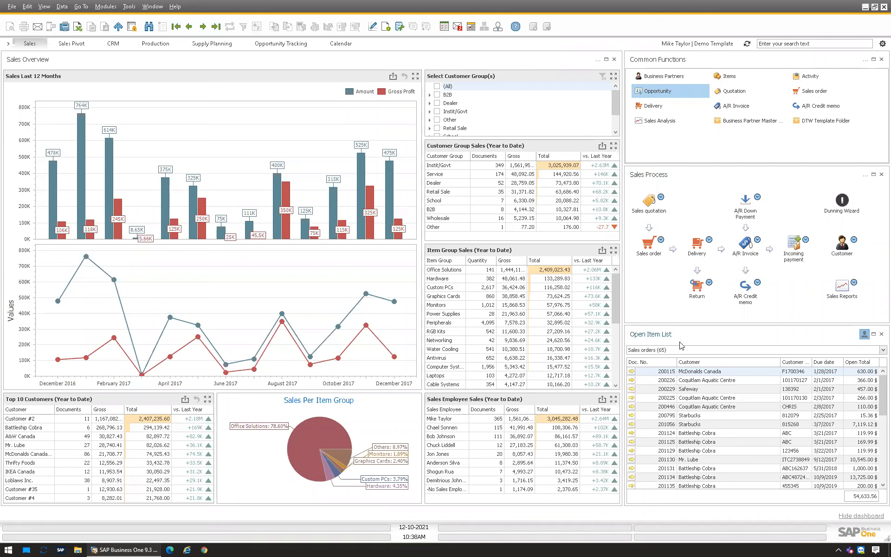
# - Check the document types available in the Open Item List, and view the first McDonalds Canada sales order before closing it
pyautogui.click(699, 351)
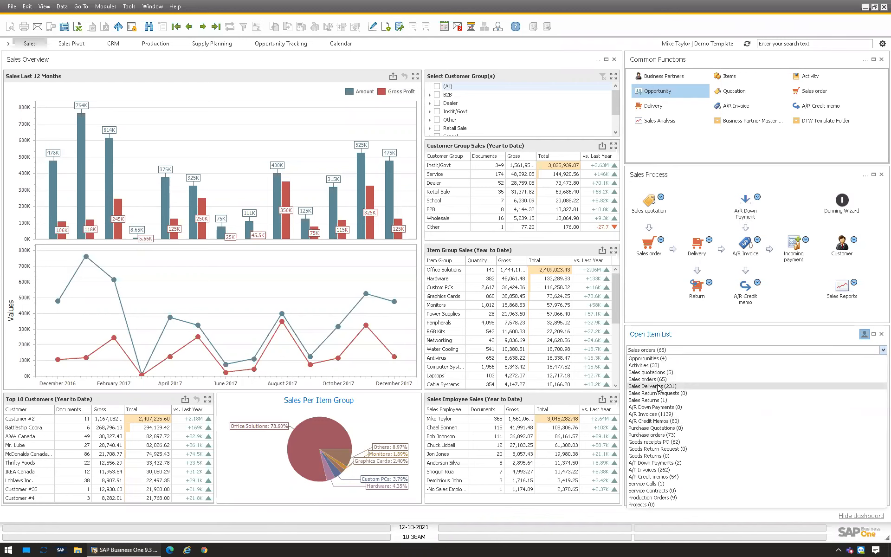
pyautogui.click(660, 310)
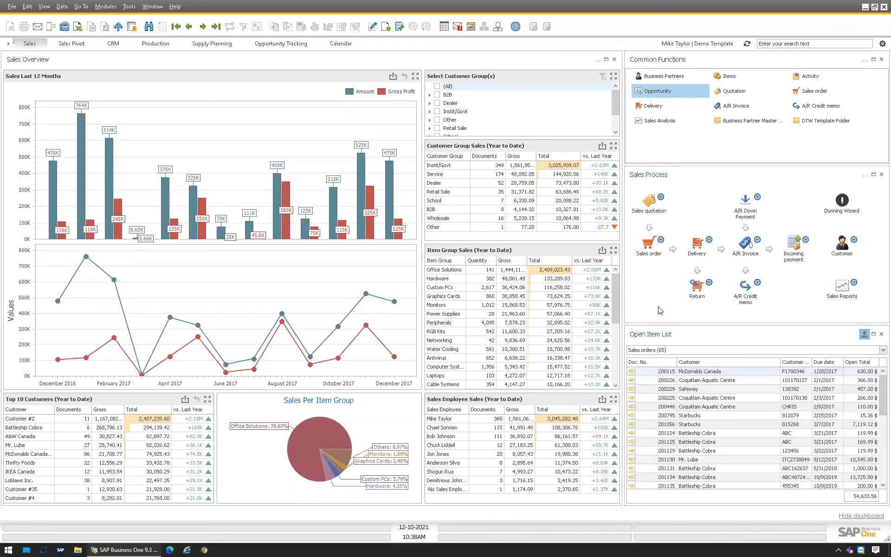
pyautogui.click(633, 373)
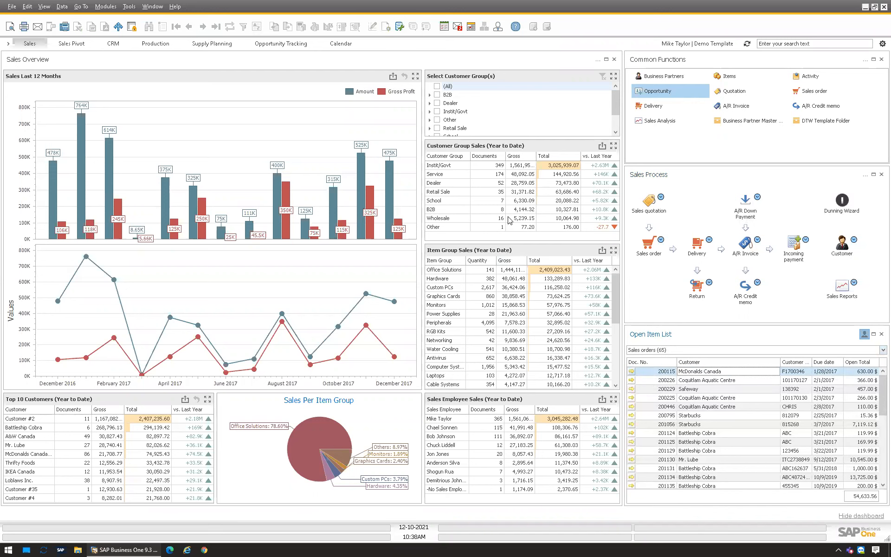
pyautogui.click(528, 101)
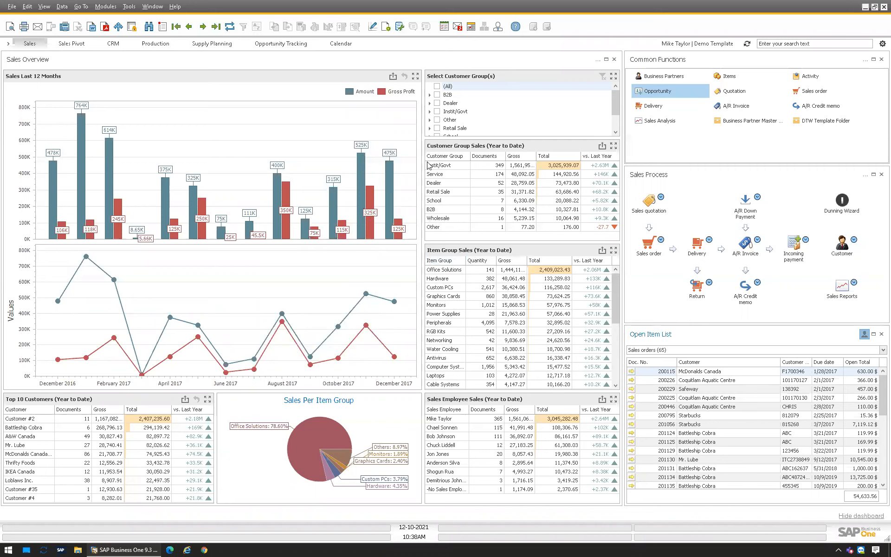
pyautogui.click(551, 270)
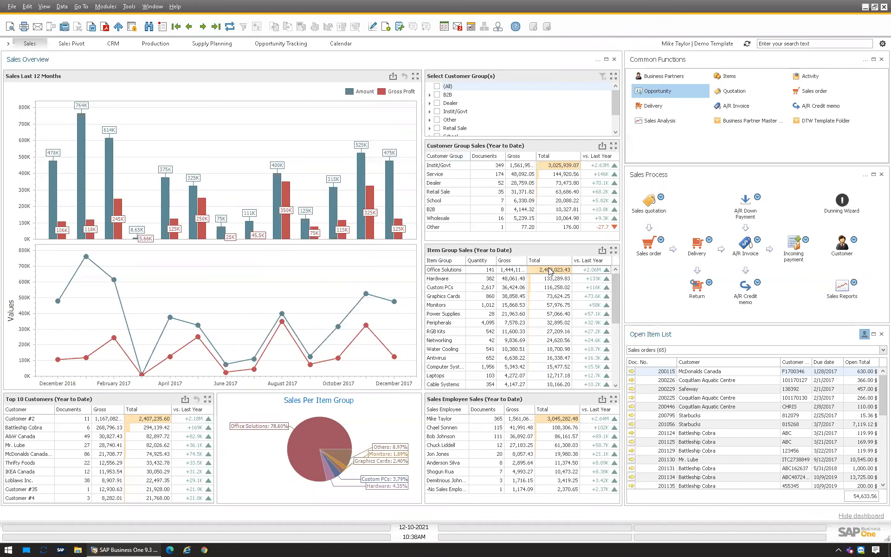
pyautogui.click(448, 170)
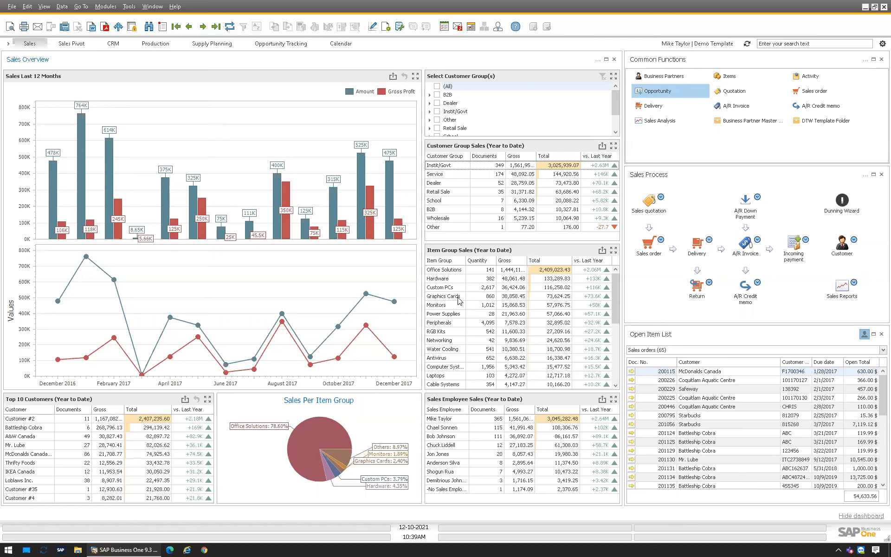
# - Switch to the Sales Pivot dashboard and widen its item group column so the names fit
pyautogui.click(72, 44)
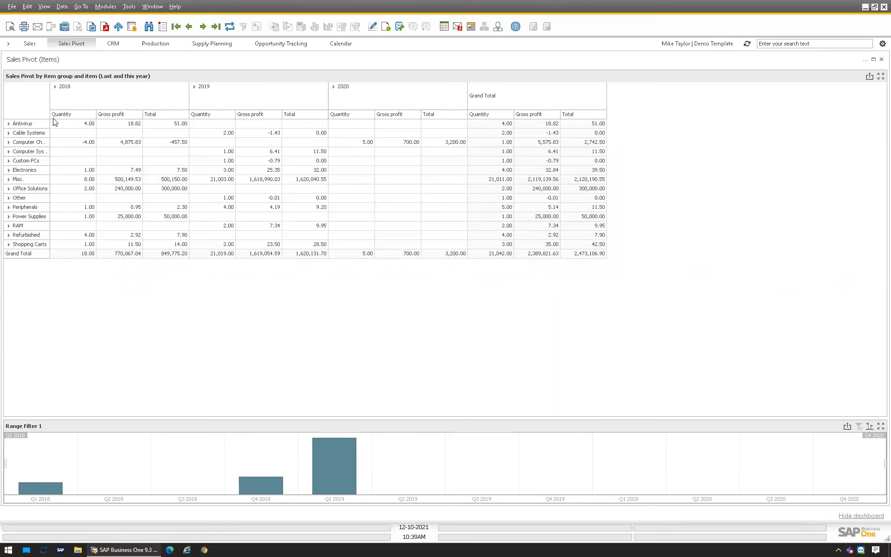
pyautogui.moveTo(50, 122); pyautogui.dragTo(101, 125)
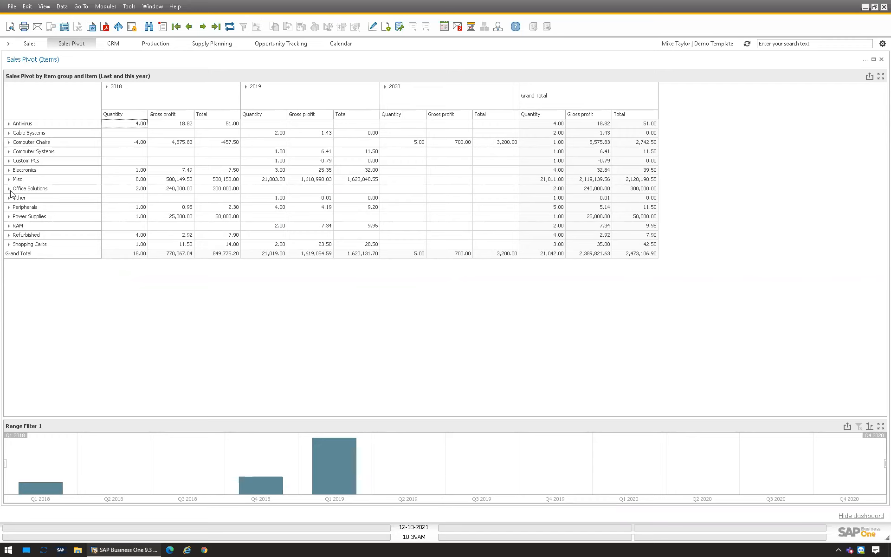
# - Expand the Computer Chairs group in the sales pivot to list its items
pyautogui.click(8, 142)
pyautogui.click(9, 142)
pyautogui.rightClick(9, 144)
pyautogui.click(89, 322)
pyautogui.click(9, 142)
# - View the item master data of the Logitech K750 Wireless Solar Keyboard from the pivot, and close it
pyautogui.rightClick(65, 153)
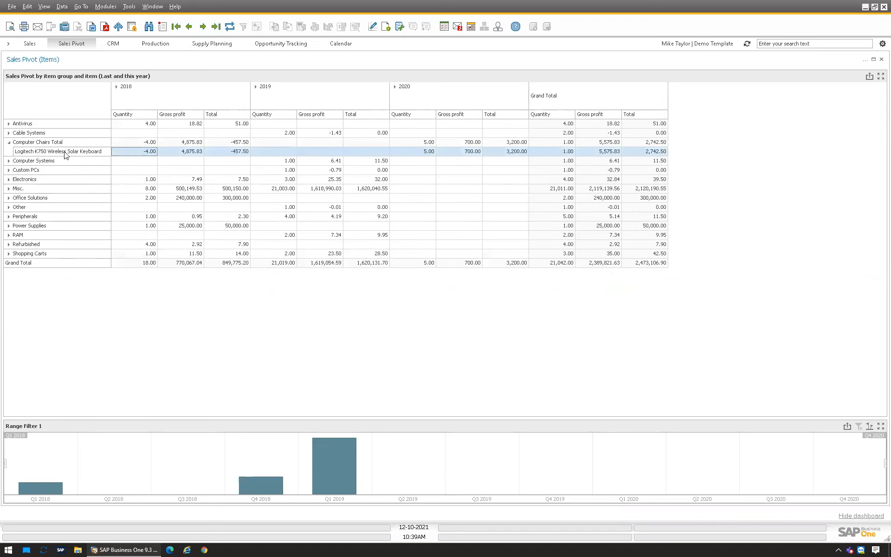
pyautogui.click(86, 174)
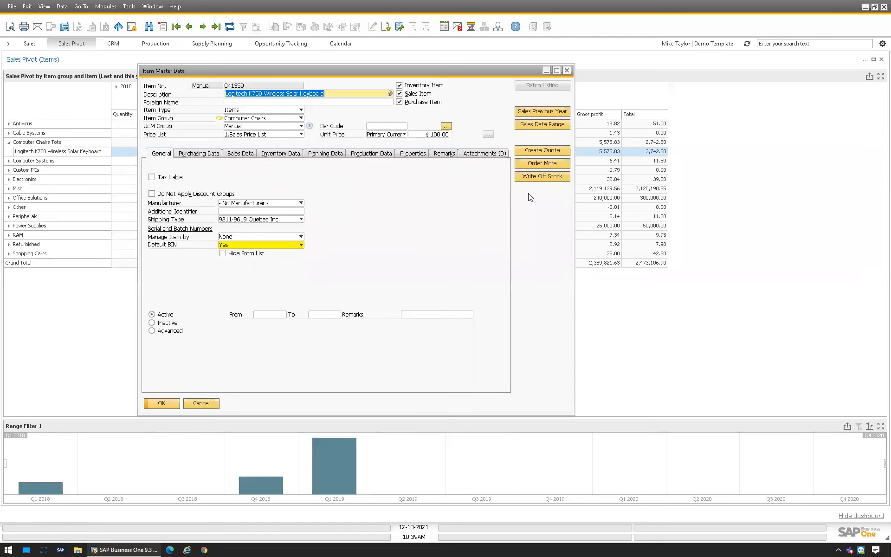
pyautogui.click(567, 71)
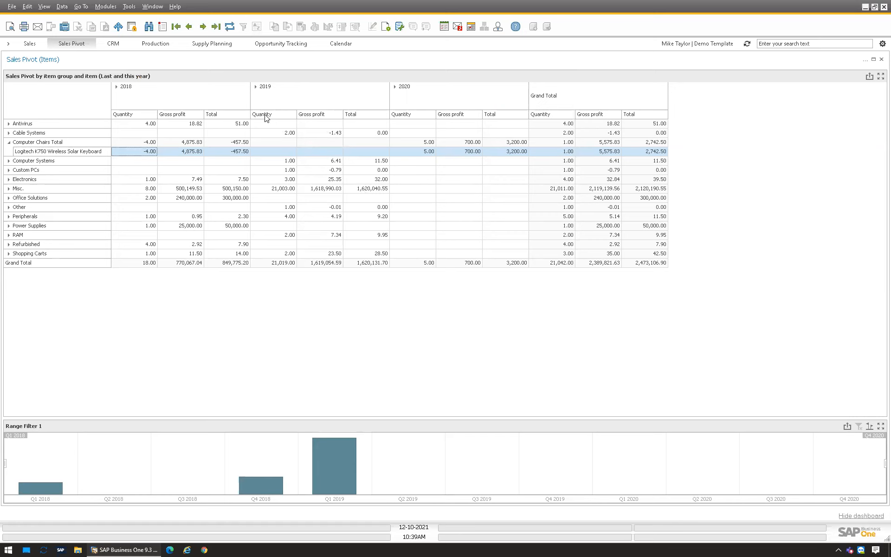
# - Break the 2019 pivot column down to Q1 and its months, and collapse it again
pyautogui.click(255, 87)
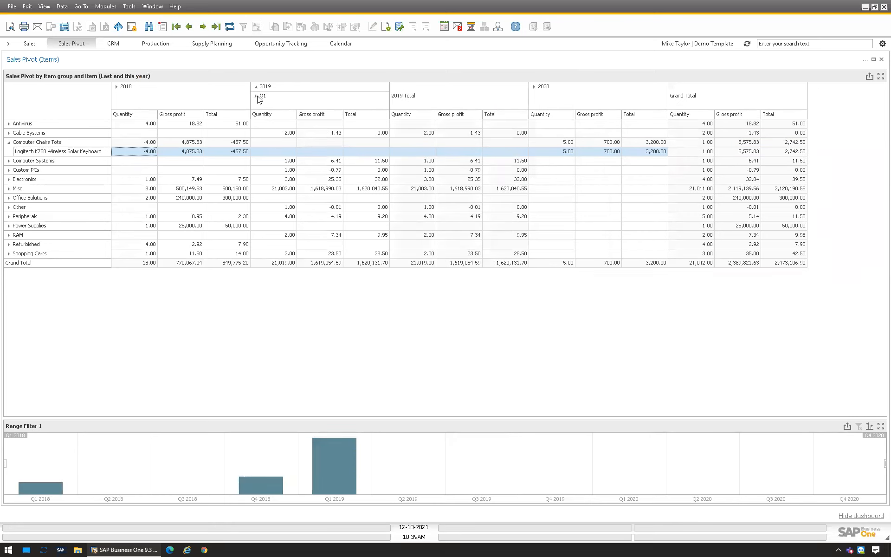
pyautogui.click(257, 96)
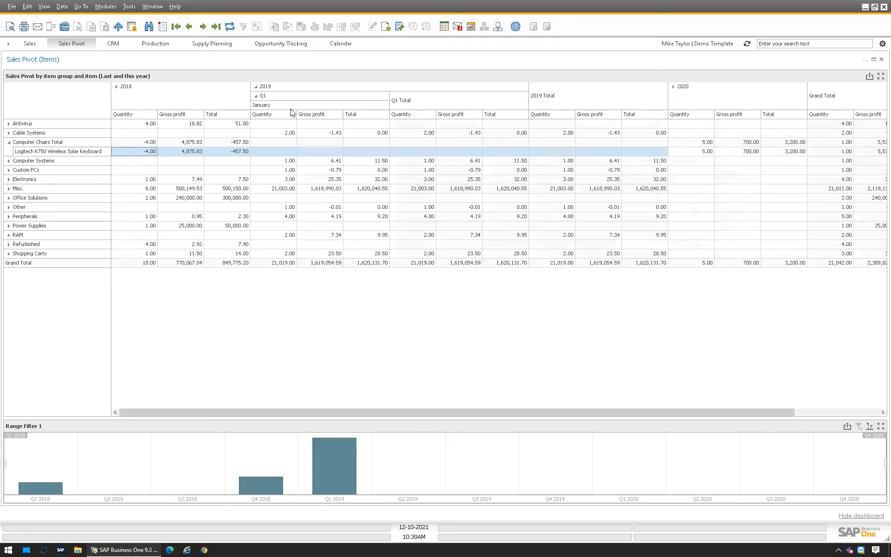
pyautogui.click(256, 96)
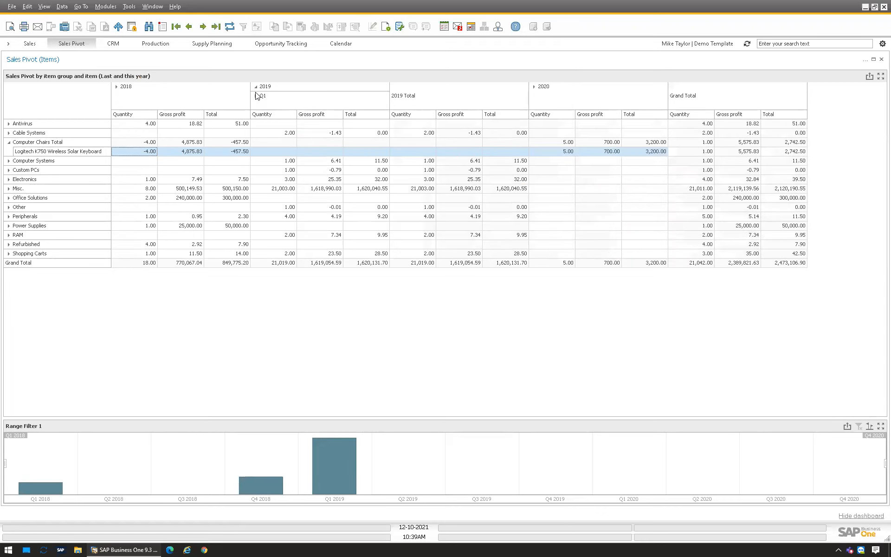
pyautogui.click(255, 87)
# - Break the 2020 pivot column down to Q4 and its months, and collapse it again
pyautogui.click(396, 86)
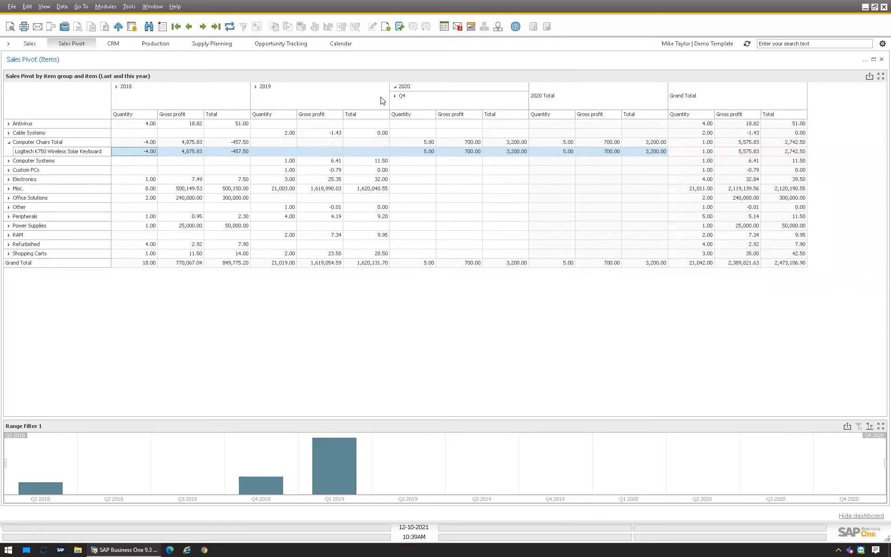
pyautogui.click(394, 96)
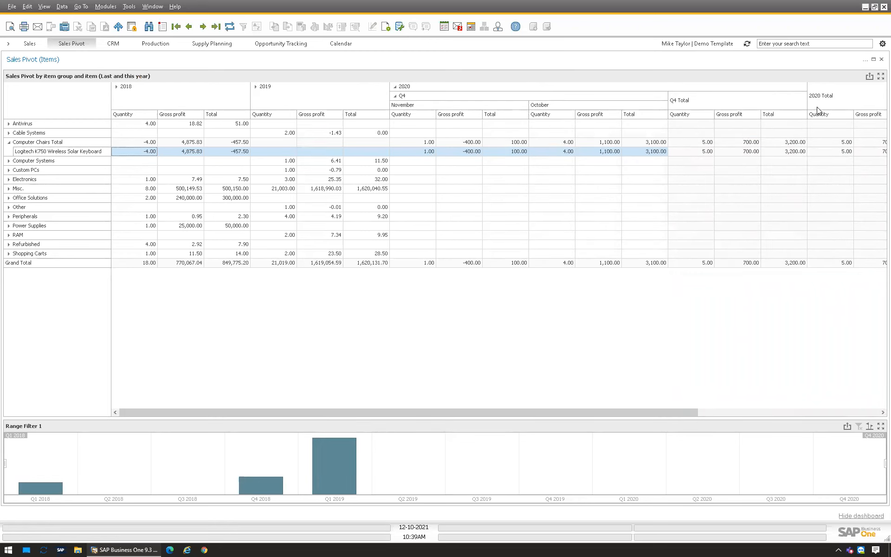
pyautogui.click(394, 95)
pyautogui.click(395, 87)
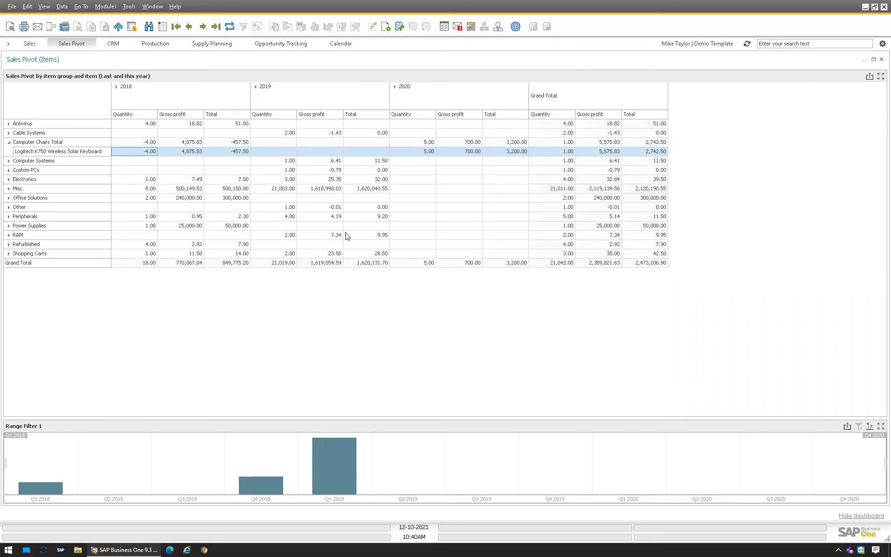
# - Limit the pivot's range filter to the period from Q4 2018 to Q1 2019
pyautogui.click(269, 464)
pyautogui.moveTo(299, 463); pyautogui.dragTo(372, 464)
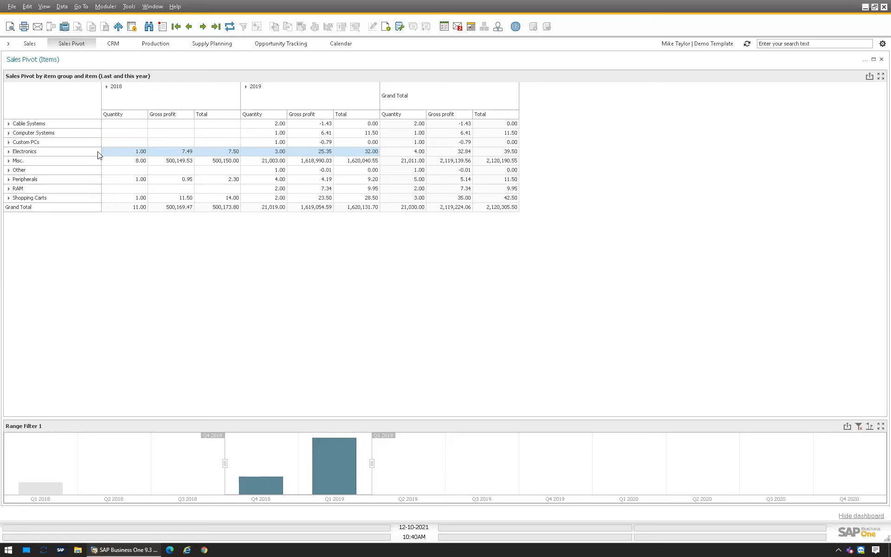
# - Check the print and export options available for the filtered sales pivot, and dismiss them
pyautogui.click(206, 303)
pyautogui.rightClick(214, 175)
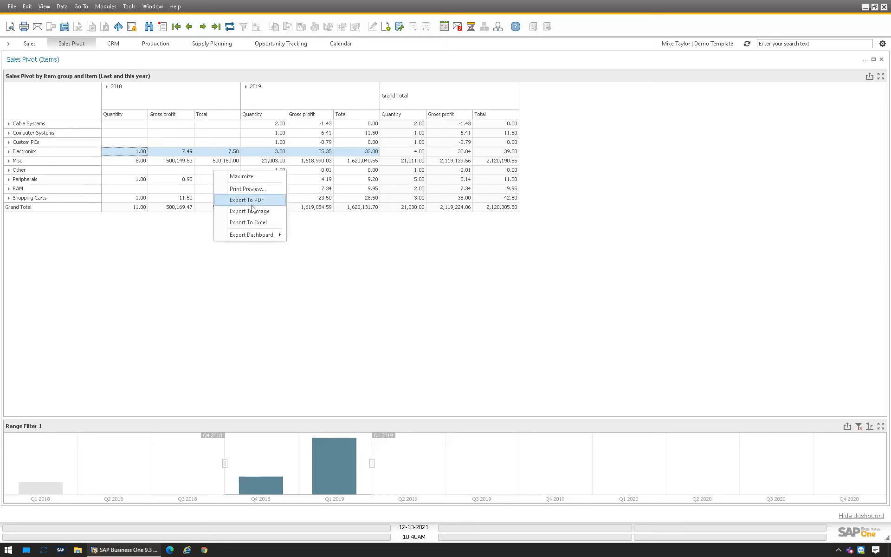
pyautogui.click(432, 277)
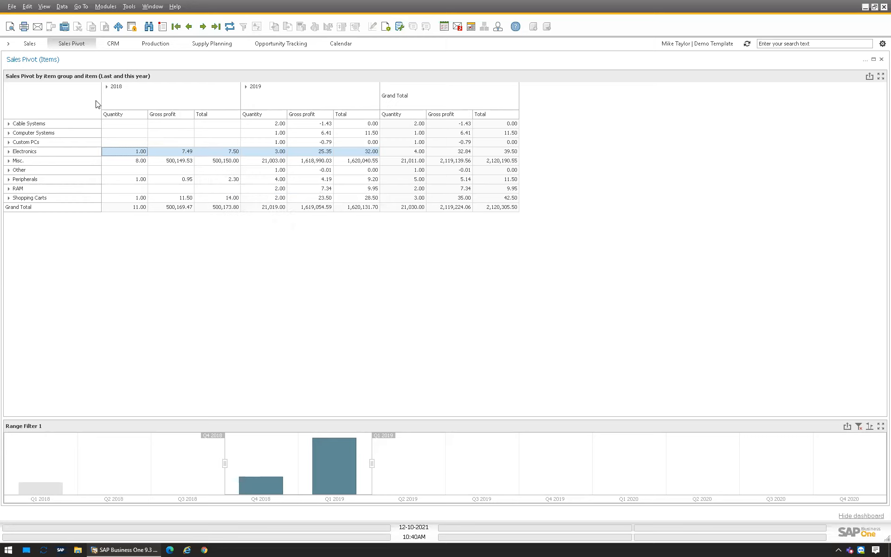
# - Switch to the CRM dashboard with the sales opportunities board
pyautogui.click(113, 43)
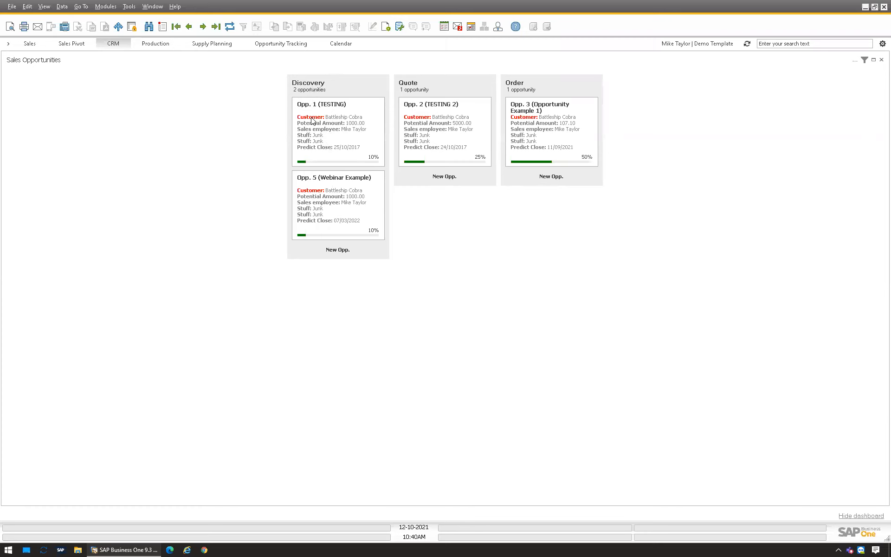
# - Open the Webinar Example opportunity in the Discovery stage, review its potential and general details, and close it
pyautogui.click(334, 201)
pyautogui.doubleClick(333, 199)
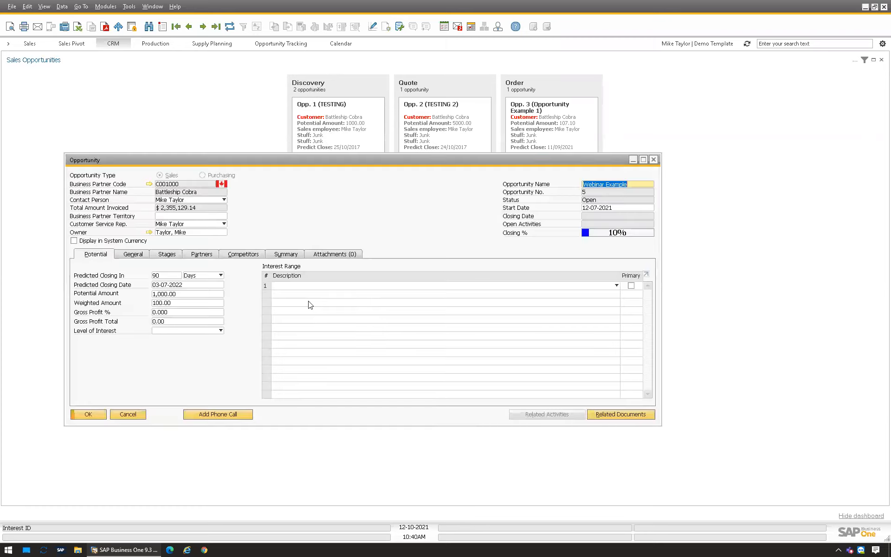
pyautogui.click(135, 254)
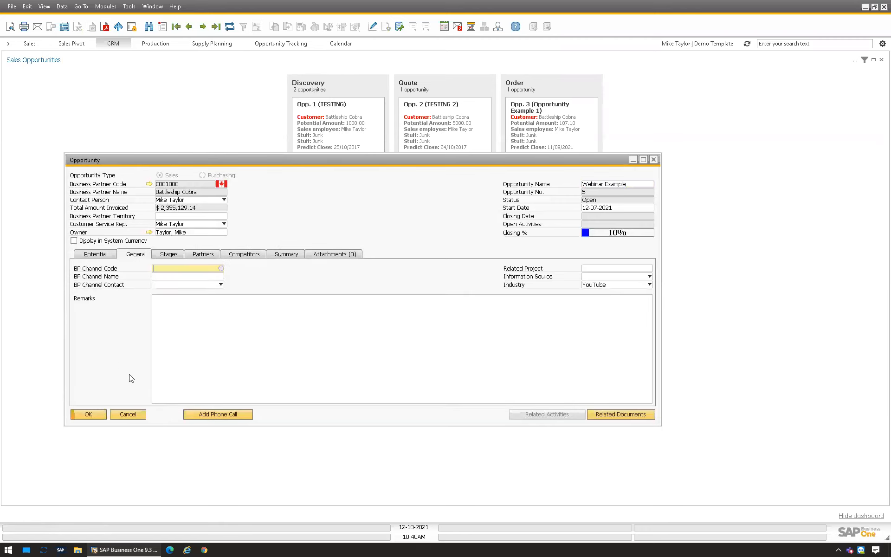
pyautogui.click(88, 415)
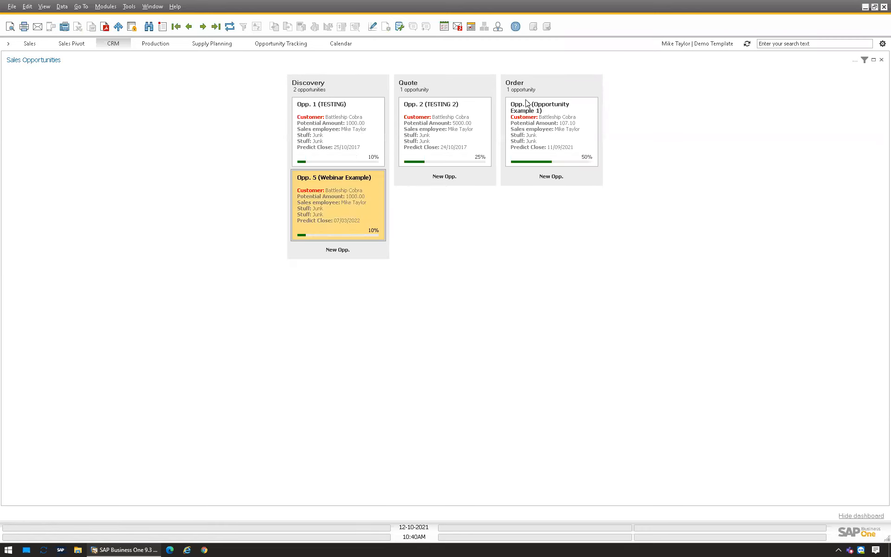
# - Move the Webinar Example opportunity through Quote to Order, check its record there, and return it to Discovery
pyautogui.moveTo(325, 206); pyautogui.dragTo(453, 167)
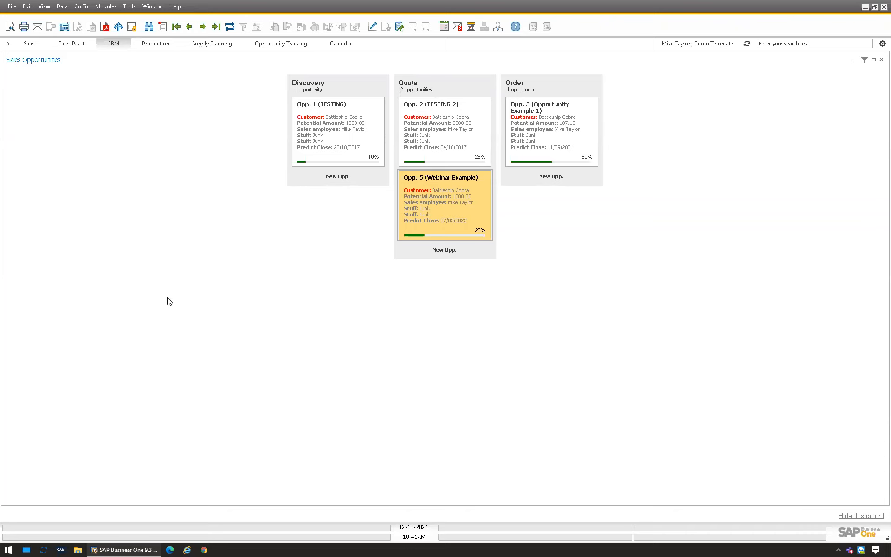
pyautogui.moveTo(438, 221); pyautogui.dragTo(550, 168)
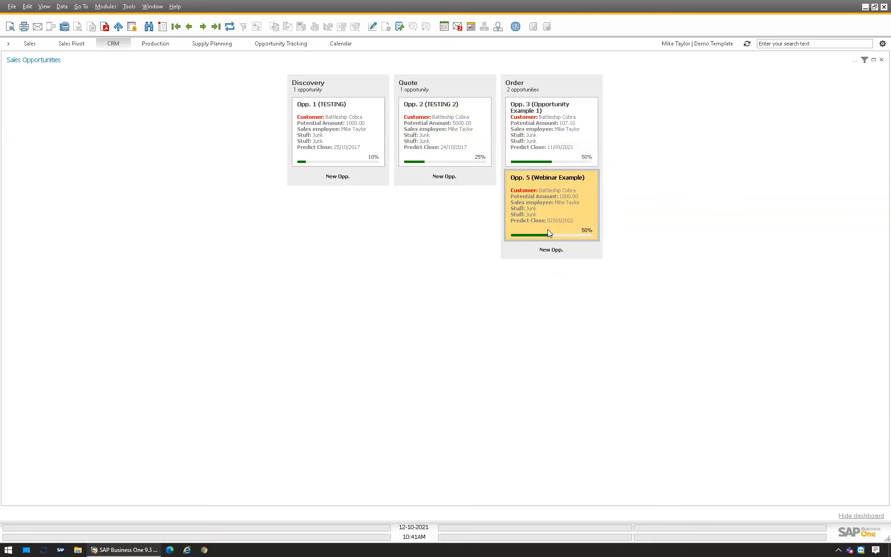
pyautogui.doubleClick(547, 202)
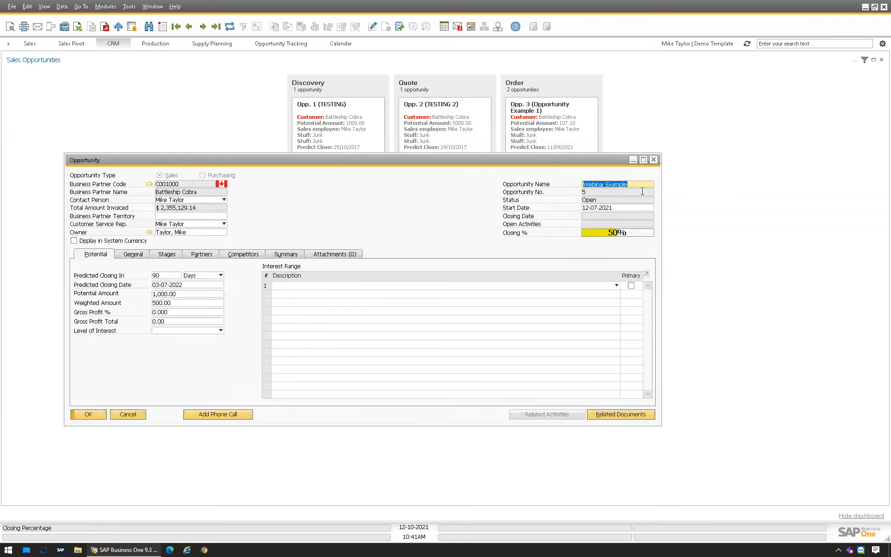
pyautogui.click(653, 159)
pyautogui.moveTo(548, 204); pyautogui.dragTo(362, 218)
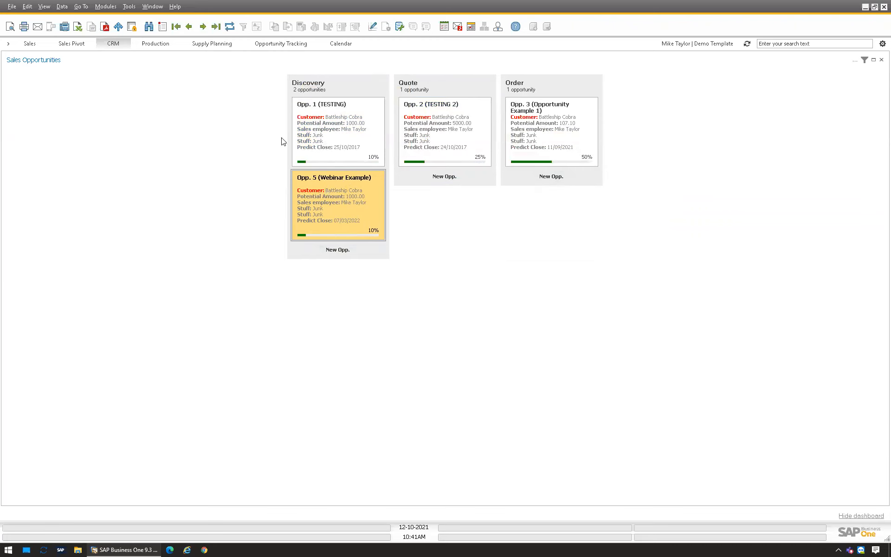
# - Switch to the Production dashboard, view the 3/15/2018 backpack kit production order from Work in Progress, and close it
pyautogui.click(161, 45)
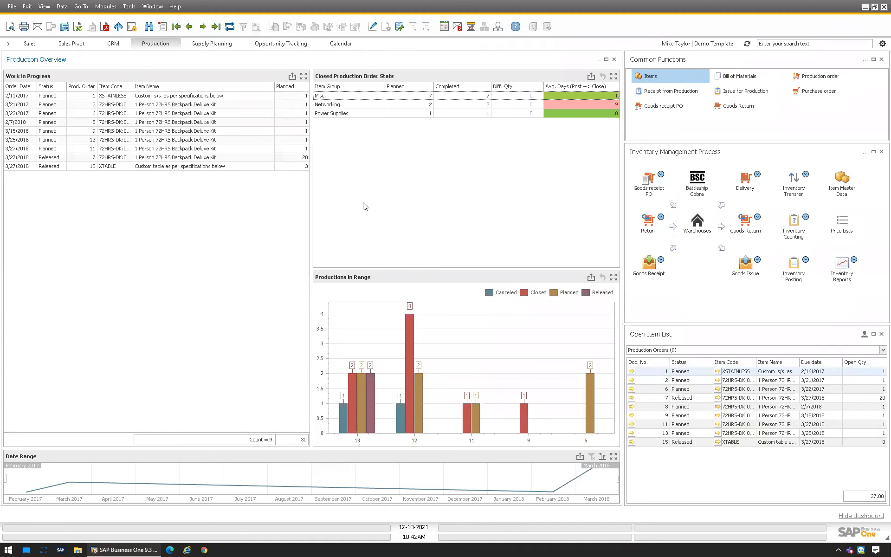
pyautogui.moveTo(477, 382)
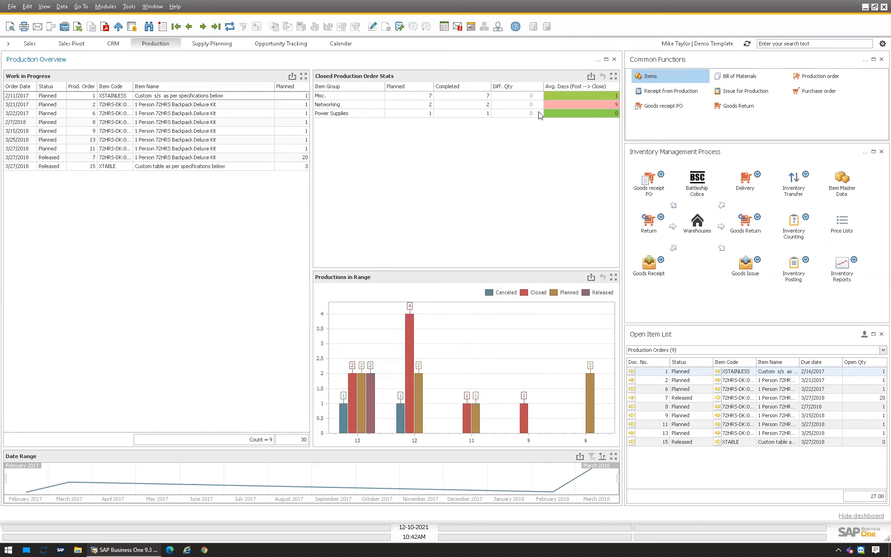
pyautogui.rightClick(142, 133)
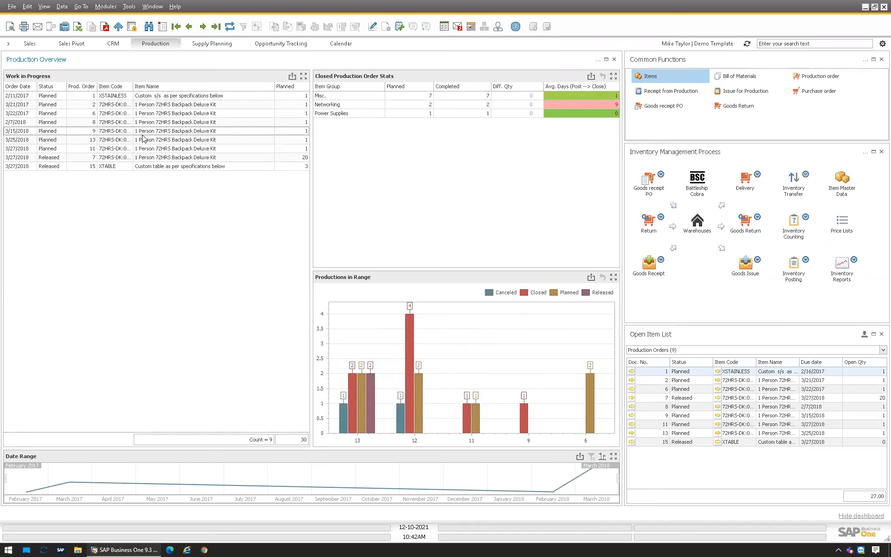
pyautogui.click(160, 153)
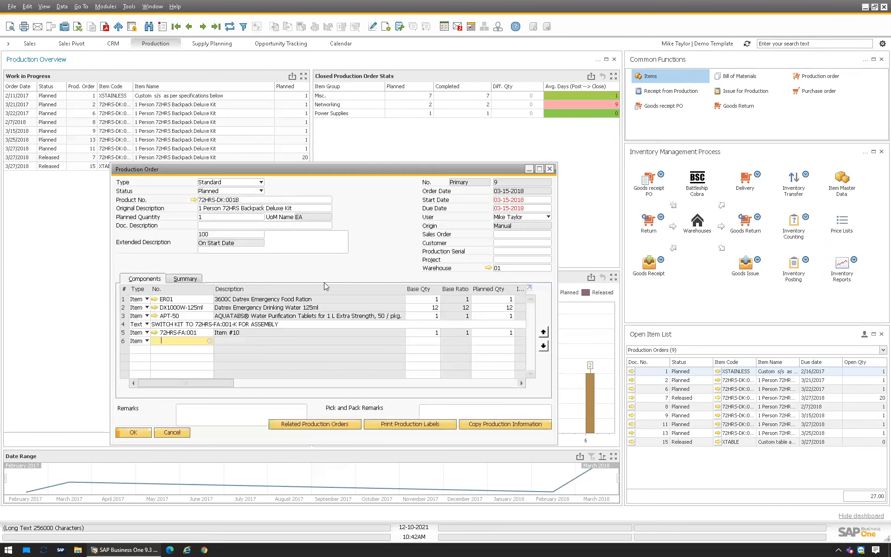
pyautogui.click(550, 169)
# - Try narrowing and shifting the production overview's date range, and clear the range filter
pyautogui.moveTo(370, 400)
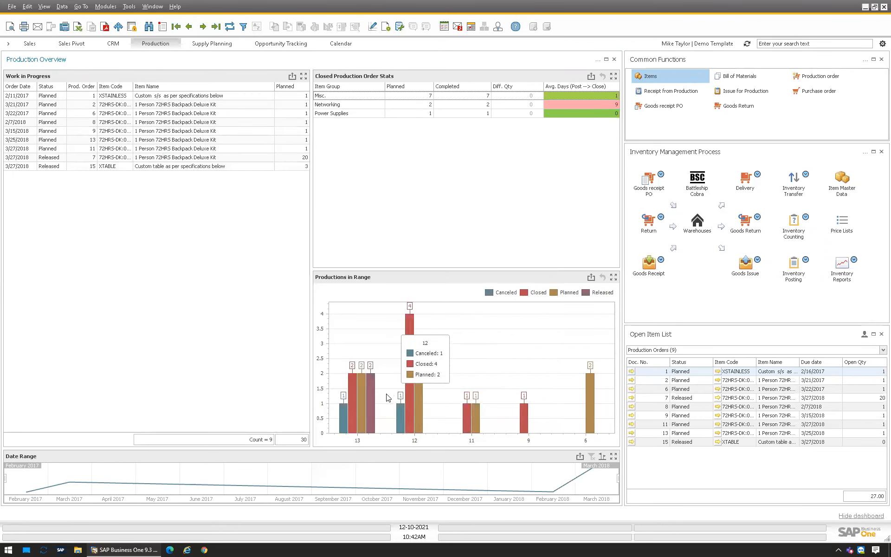
pyautogui.click(578, 487)
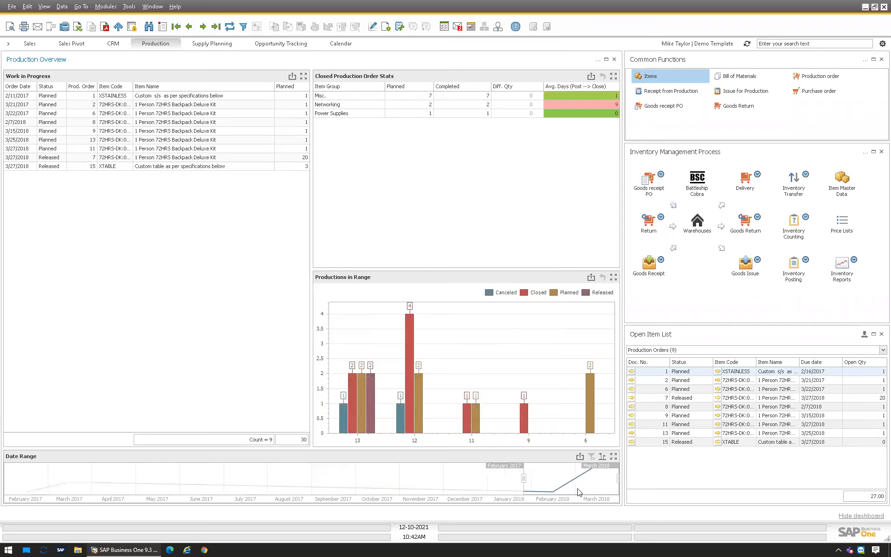
pyautogui.moveTo(576, 478); pyautogui.dragTo(393, 484)
pyautogui.click(591, 456)
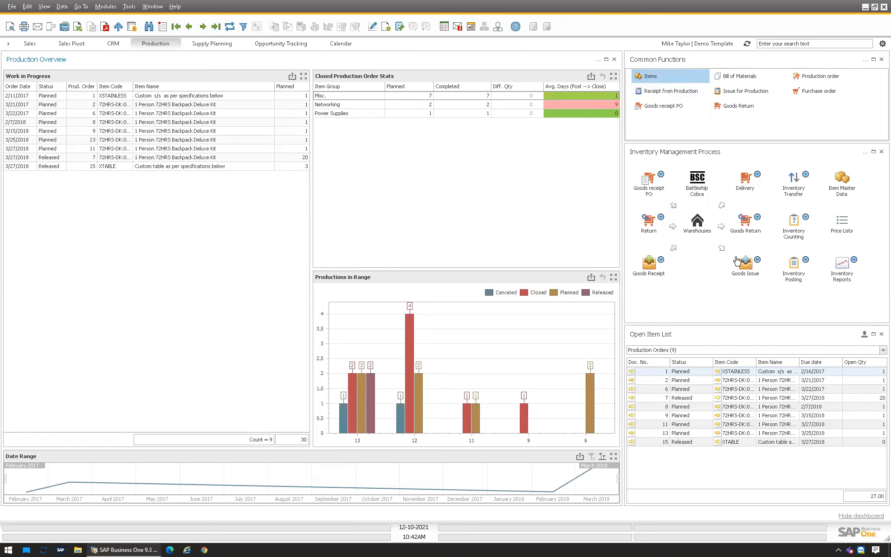
pyautogui.click(208, 45)
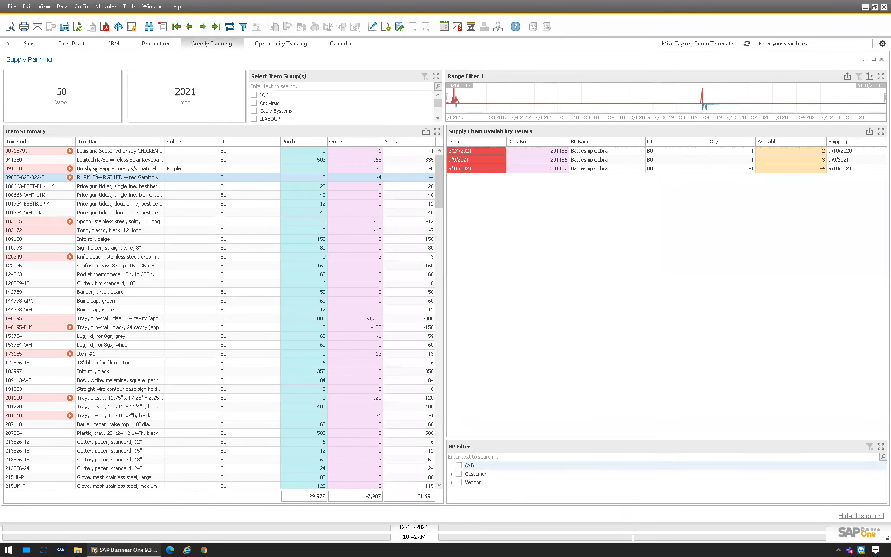
pyautogui.click(77, 169)
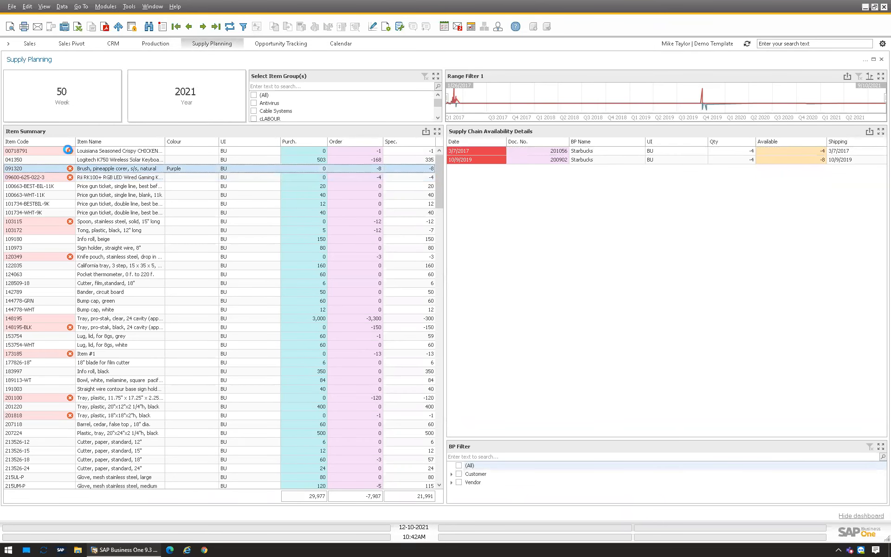
pyautogui.click(69, 151)
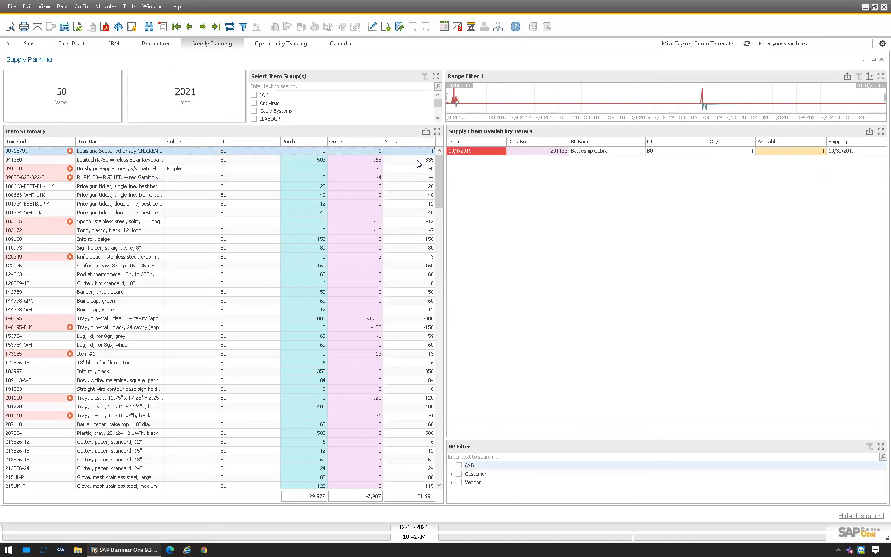
pyautogui.click(73, 167)
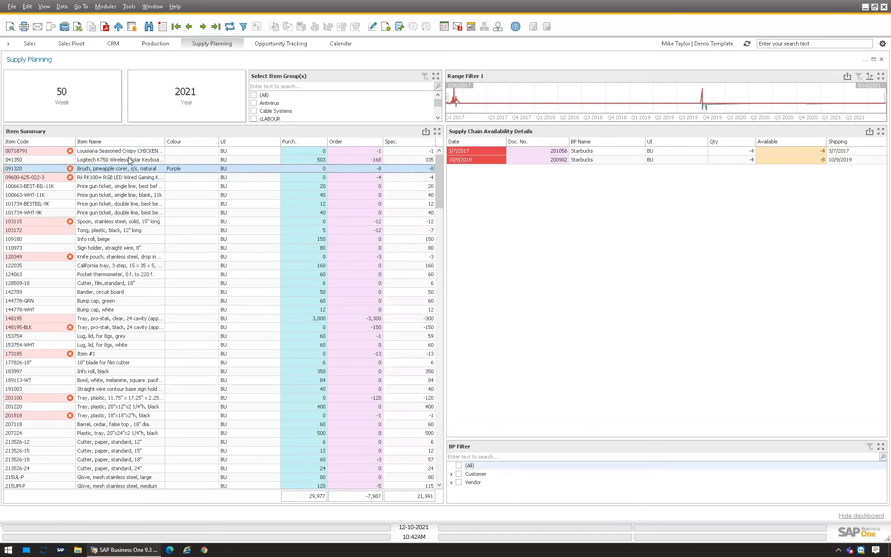
pyautogui.click(74, 178)
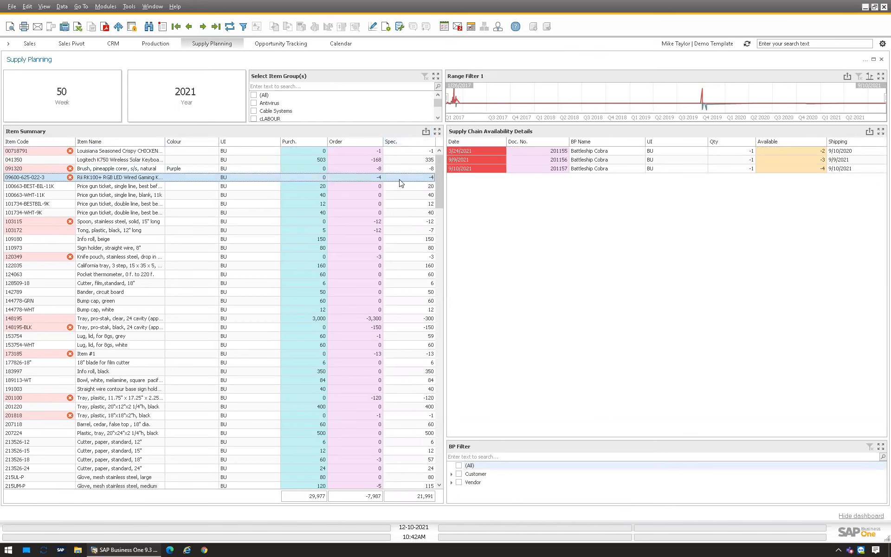
pyautogui.click(62, 160)
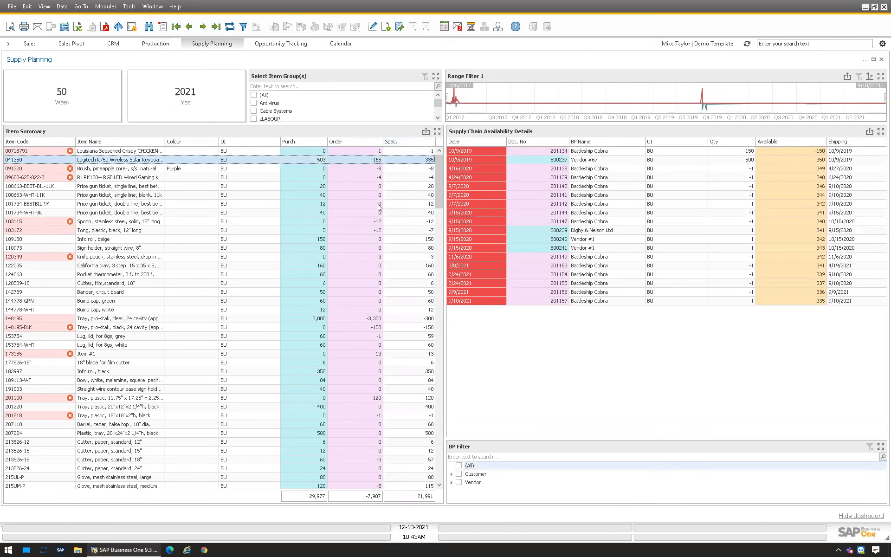
# - View the sales order and the Vendor #67 purchase order behind the first two availability lines of item 041350, closing each
pyautogui.click(563, 152)
pyautogui.click(600, 156)
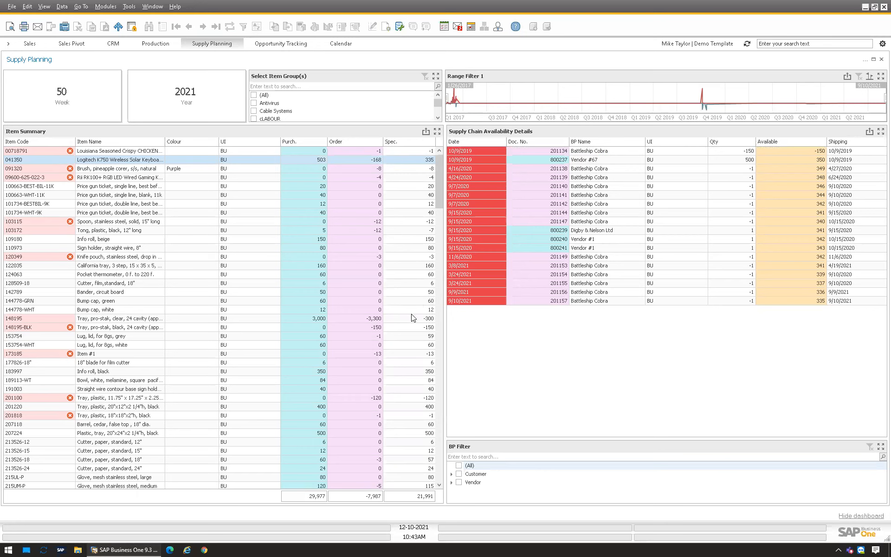
pyautogui.click(531, 97)
pyautogui.click(558, 160)
pyautogui.click(587, 161)
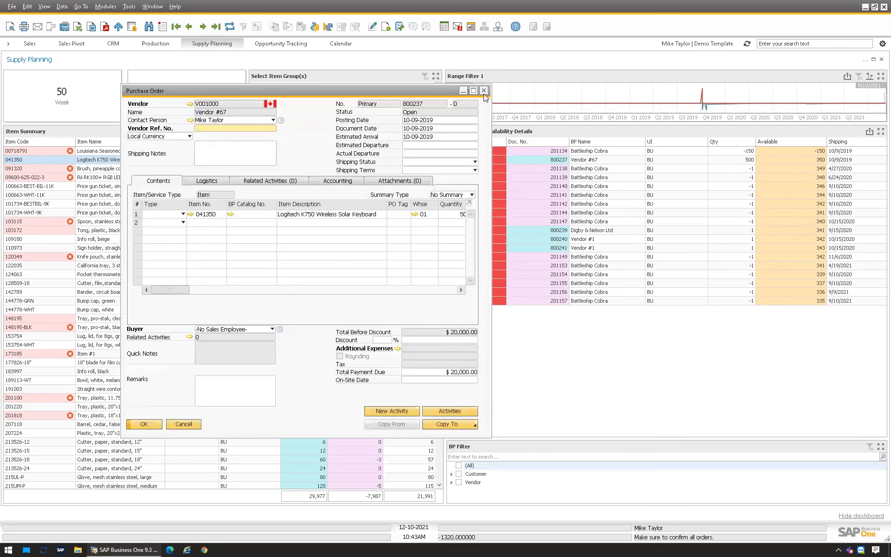
pyautogui.click(483, 91)
# - Try the supply planning range filter and the Antivirus item group filter, clearing each one
pyautogui.click(574, 98)
pyautogui.moveTo(576, 98); pyautogui.dragTo(748, 101)
pyautogui.moveTo(662, 98); pyautogui.dragTo(625, 105)
pyautogui.click(857, 76)
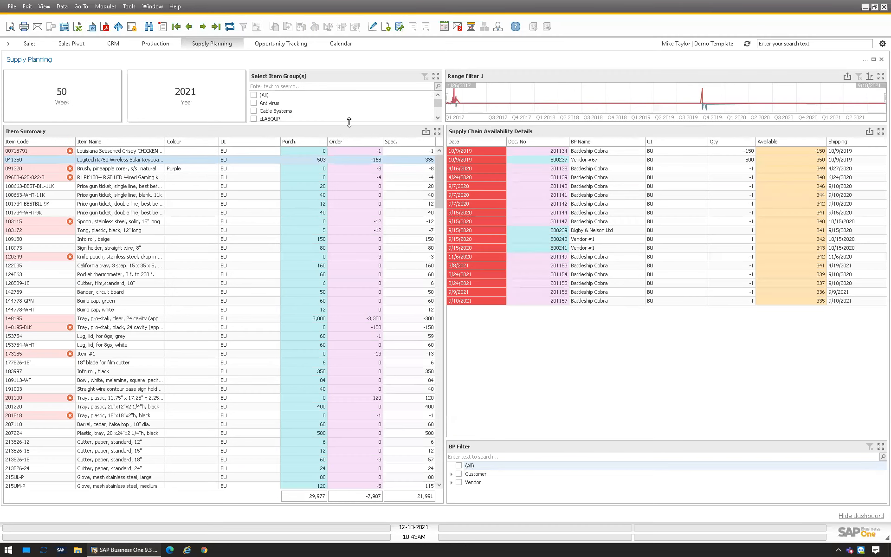
pyautogui.click(253, 103)
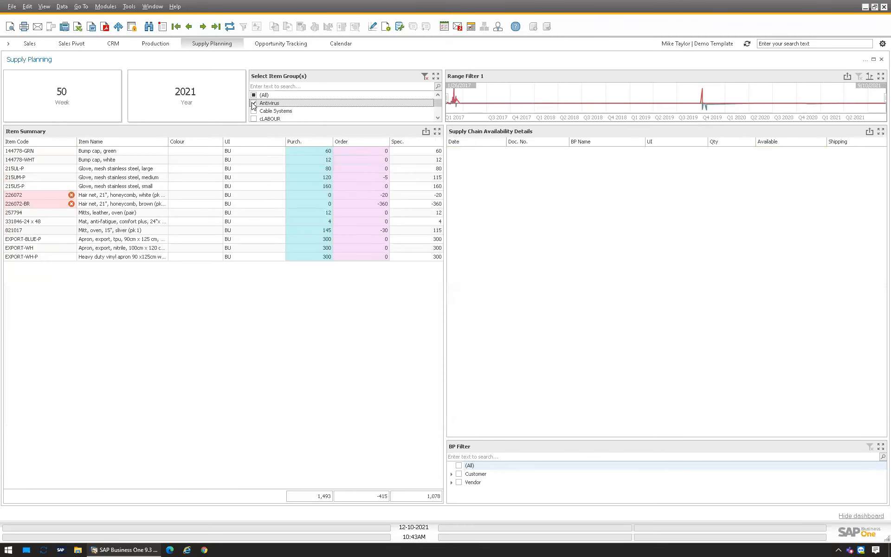
pyautogui.click(254, 103)
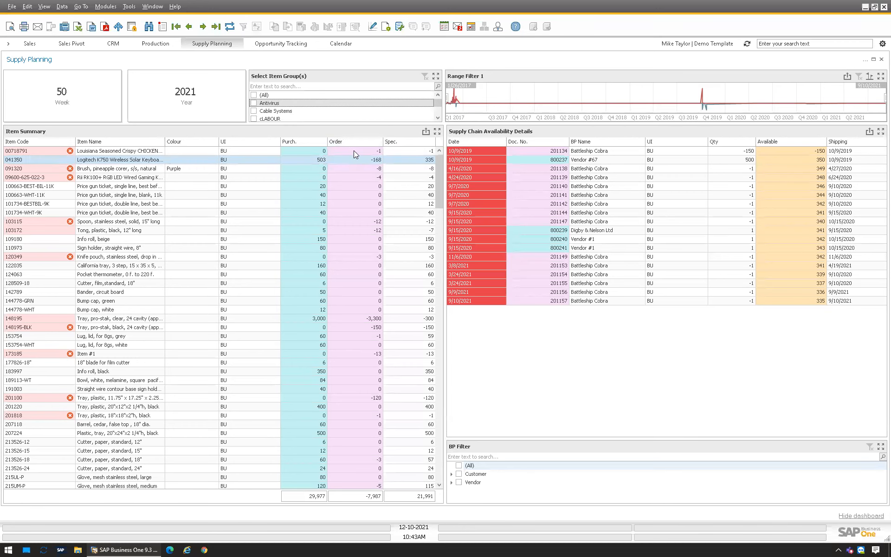
# - Look through the Item Summary list for flagged items, and show the availability details of item 100663-WHT-11K
pyautogui.moveTo(439, 205)
pyautogui.mouseDown()
pyautogui.moveTo(429, 424)
pyautogui.moveTo(432, 216)
pyautogui.mouseUp()
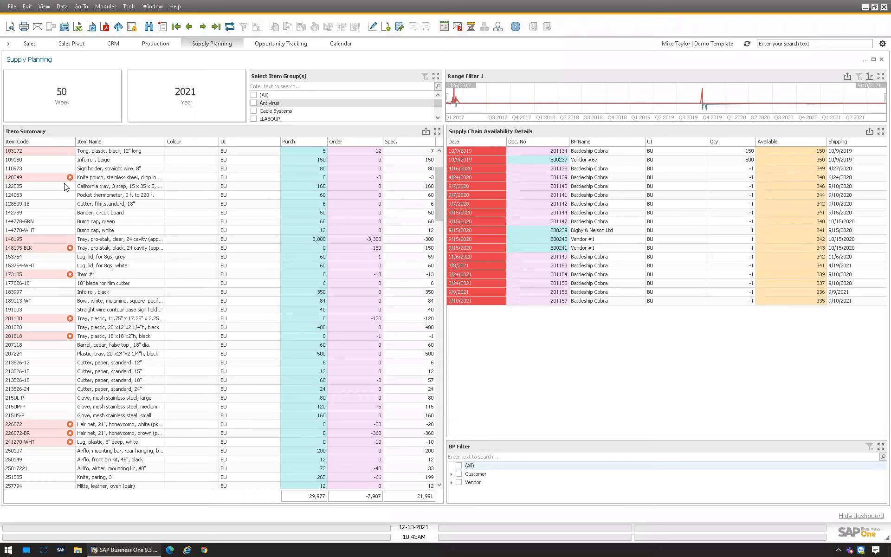
pyautogui.scroll(-15, 58, 413)
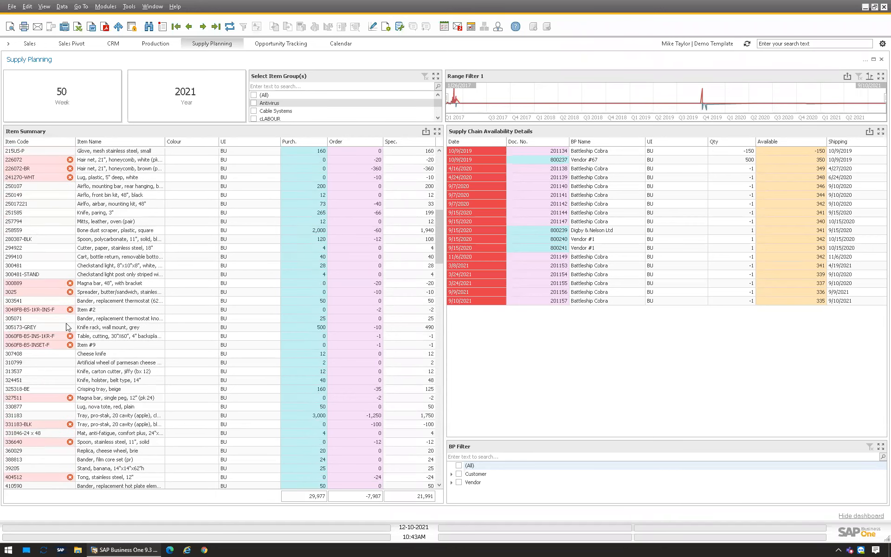
pyautogui.scroll(-10, 258, 342)
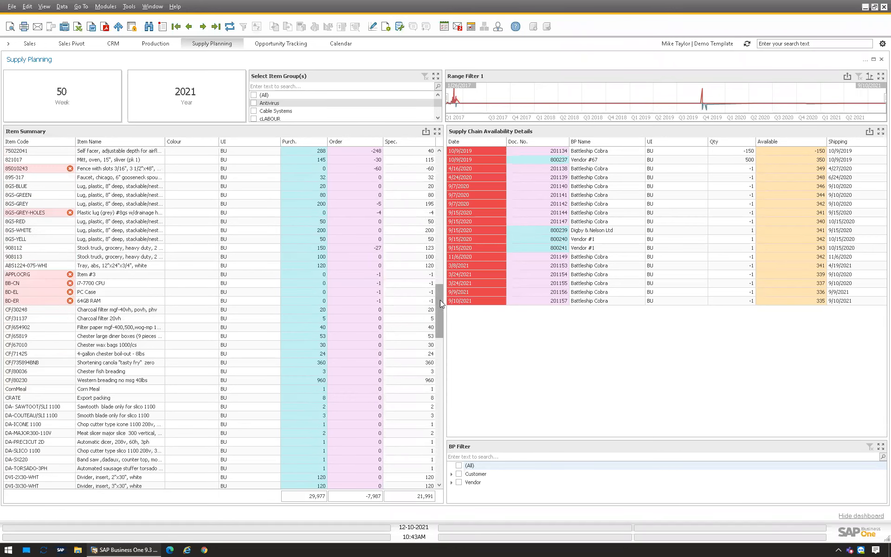
pyautogui.scroll(-5, 432, 371)
pyautogui.scroll(20, 422, 421)
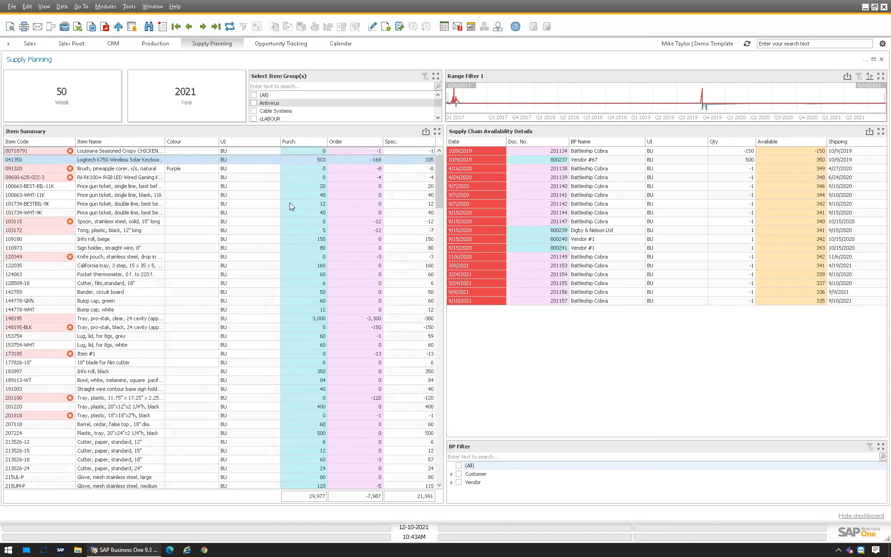
pyautogui.click(251, 151)
pyautogui.click(246, 196)
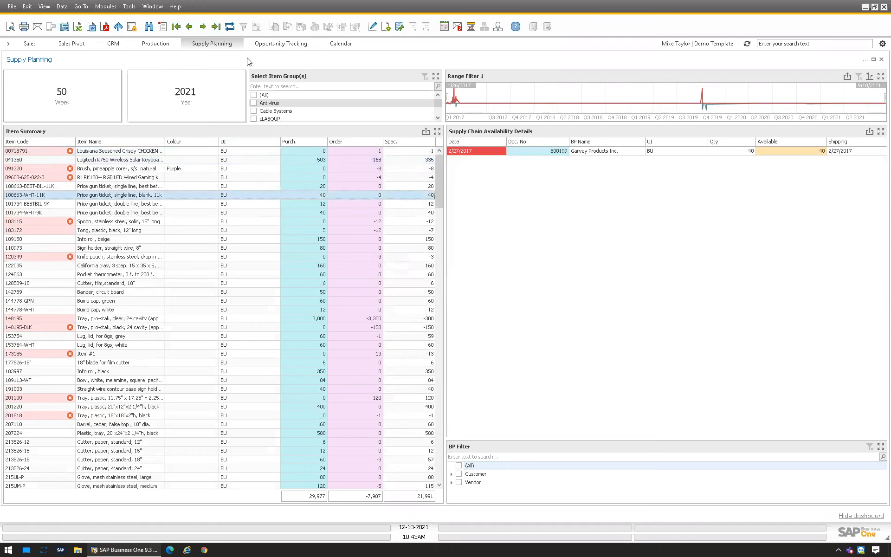
# - Switch to the Opportunity Tracking dashboard and compare the documents, notes and summaries of TESTING, Opportunity Example 1 and TESTING 2
pyautogui.click(275, 45)
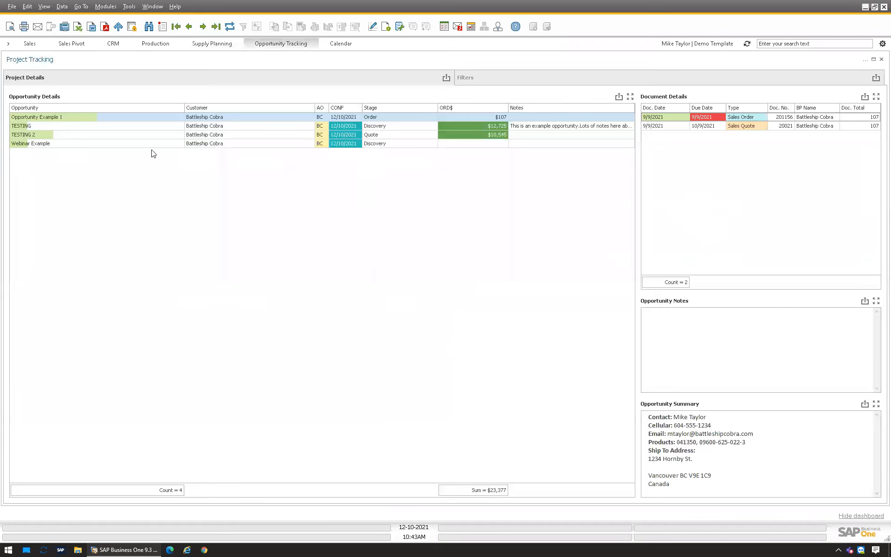
pyautogui.click(142, 126)
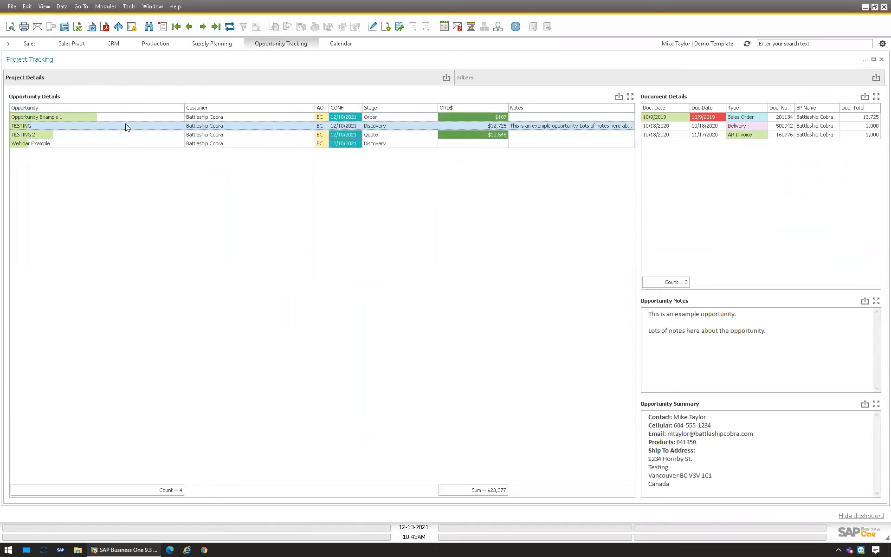
pyautogui.click(141, 116)
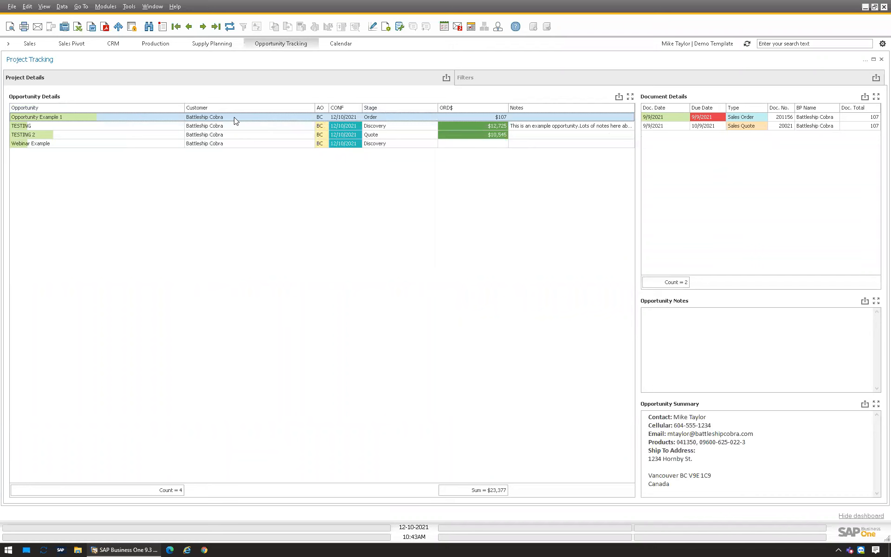
pyautogui.click(155, 127)
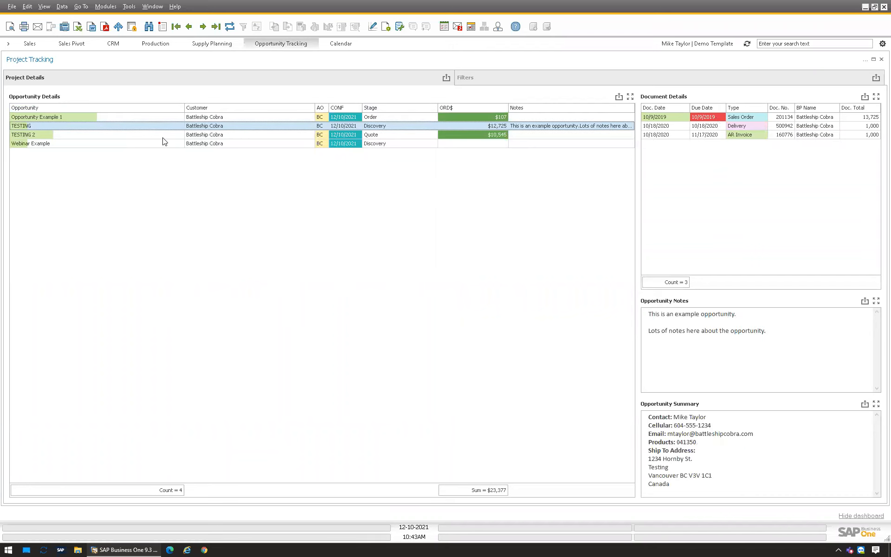
pyautogui.click(160, 135)
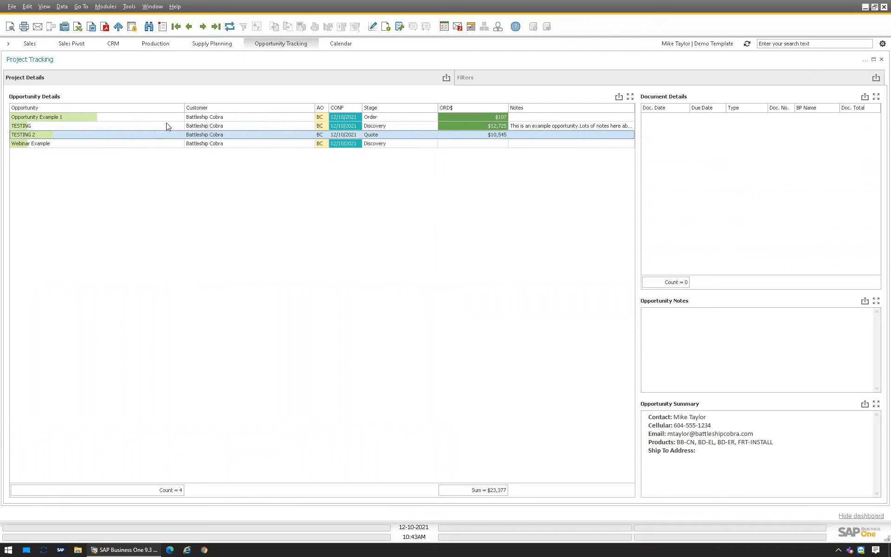
# - Select the Webinar Example opportunity, view its opportunity record, and close it
pyautogui.click(171, 144)
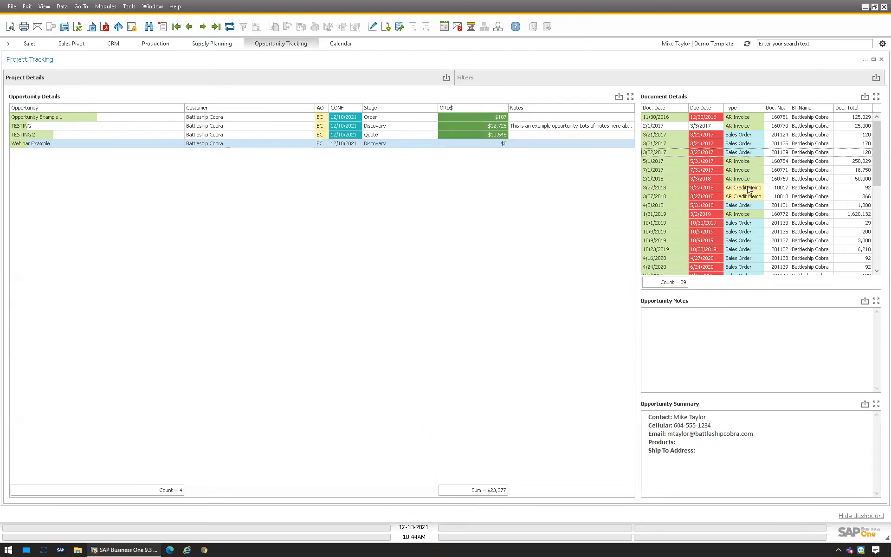
pyautogui.rightClick(93, 148)
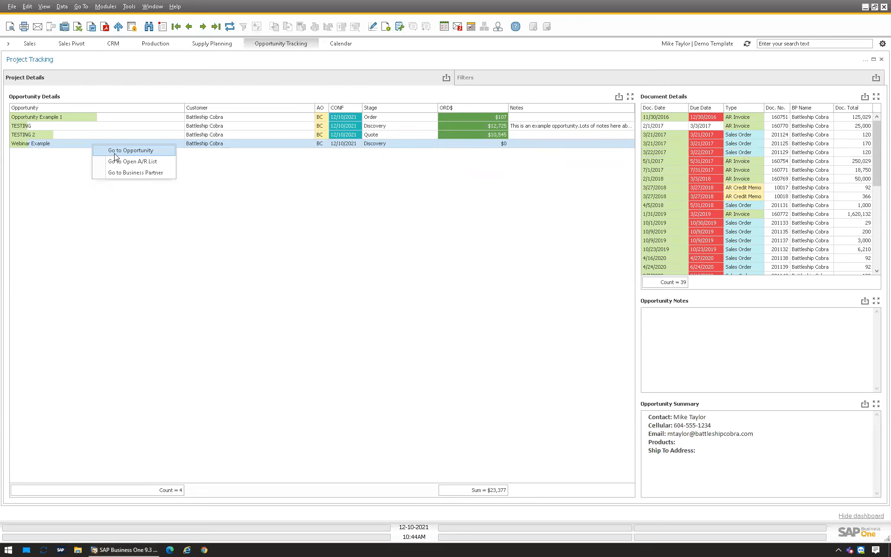
pyautogui.click(116, 157)
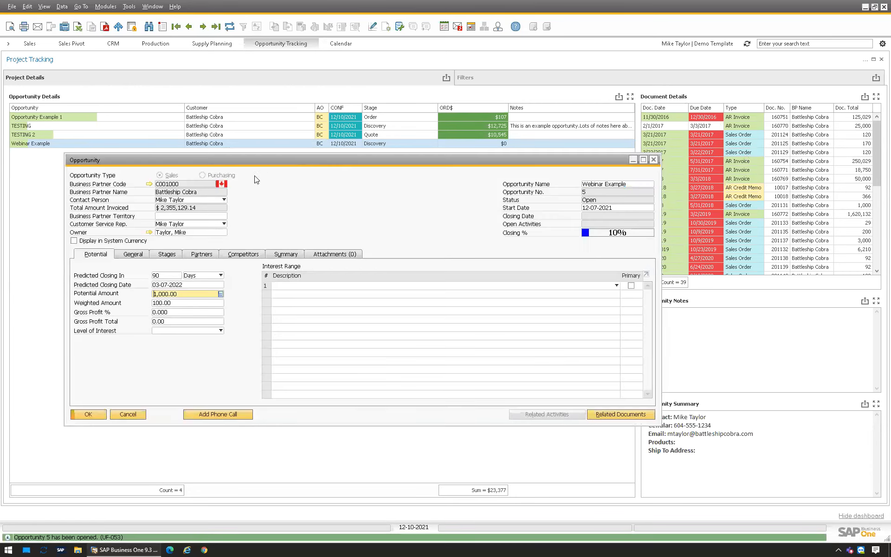
pyautogui.moveTo(141, 160); pyautogui.dragTo(122, 162)
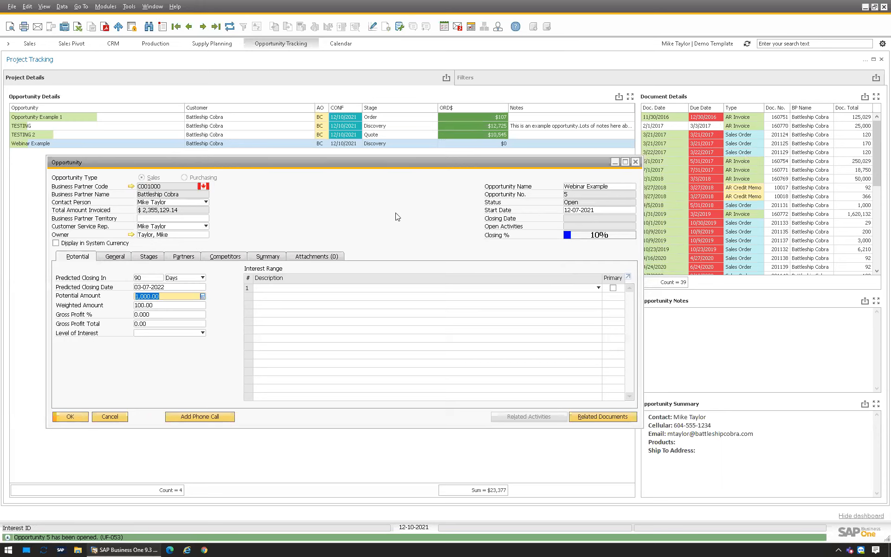
pyautogui.click(635, 161)
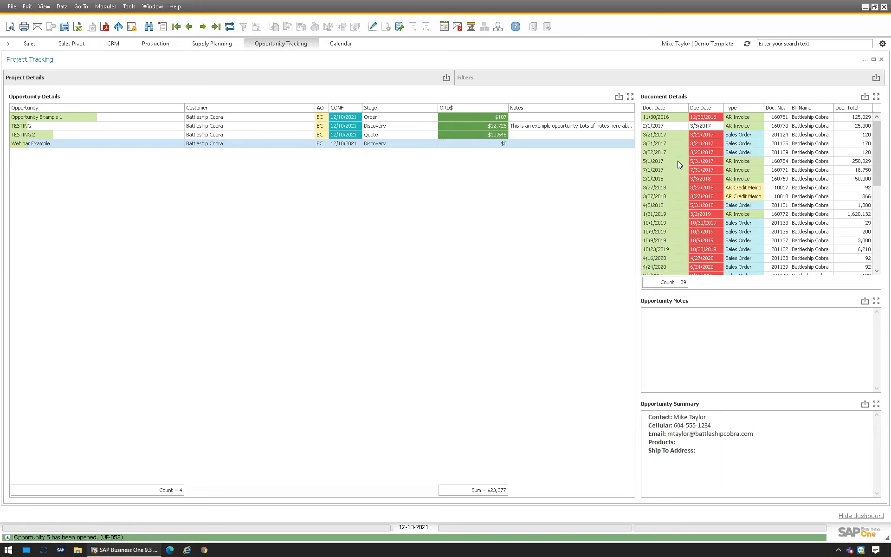
# - Look through Webinar Example's document list, open the 3/22/2017 sales order, and close it
pyautogui.scroll(-6, 763, 210)
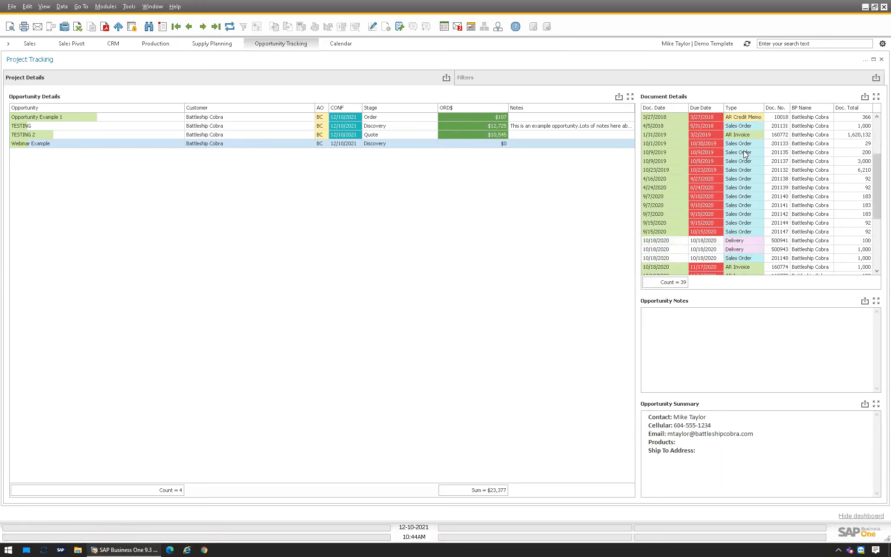
pyautogui.scroll(6, 745, 179)
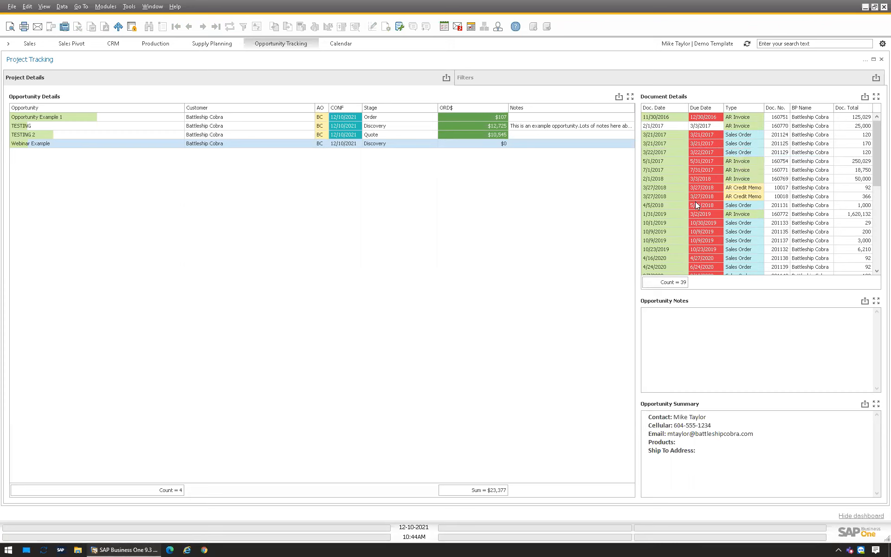
pyautogui.doubleClick(684, 155)
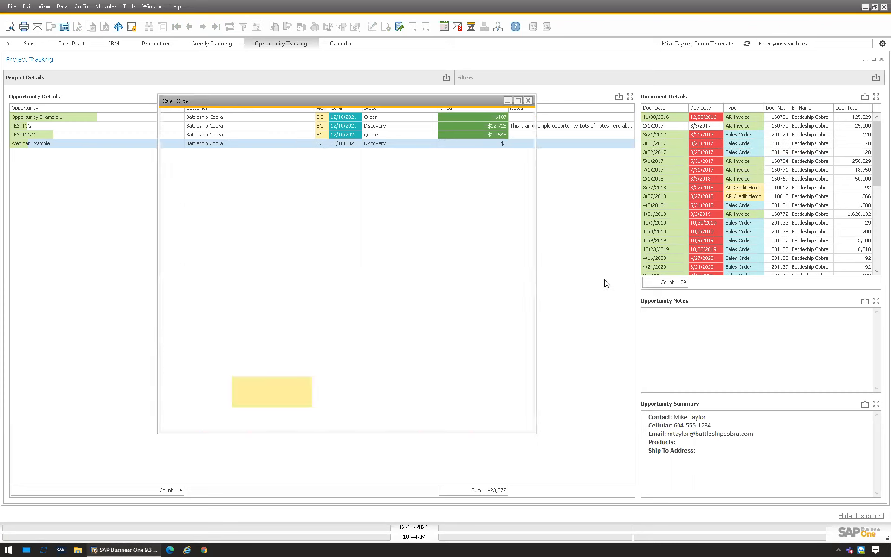
pyautogui.click(528, 102)
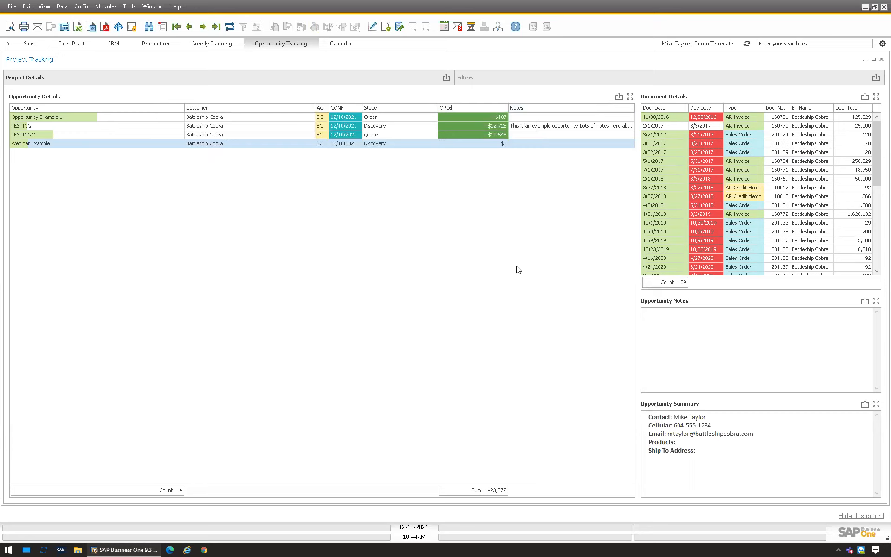
# - Compare the documents, notes and summaries of the TESTING, TESTING 2 and Webinar Example opportunities
pyautogui.click(563, 126)
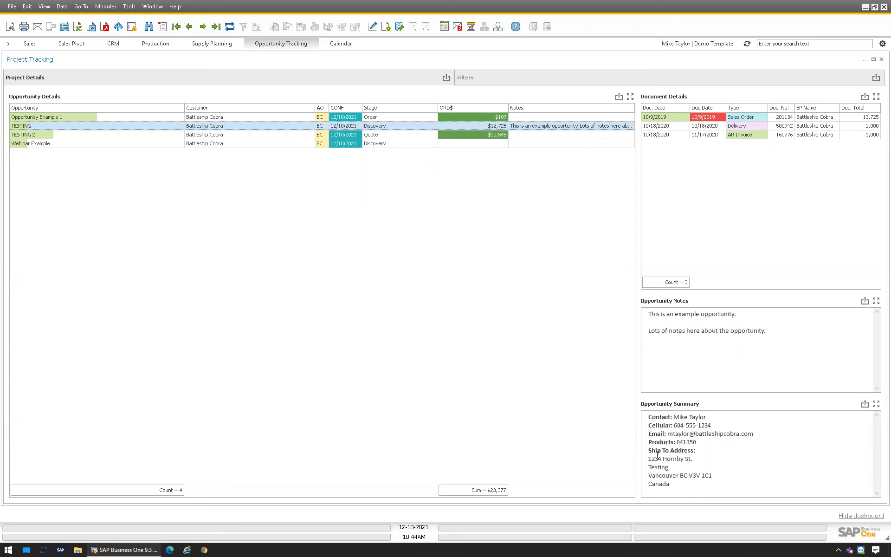
pyautogui.click(489, 134)
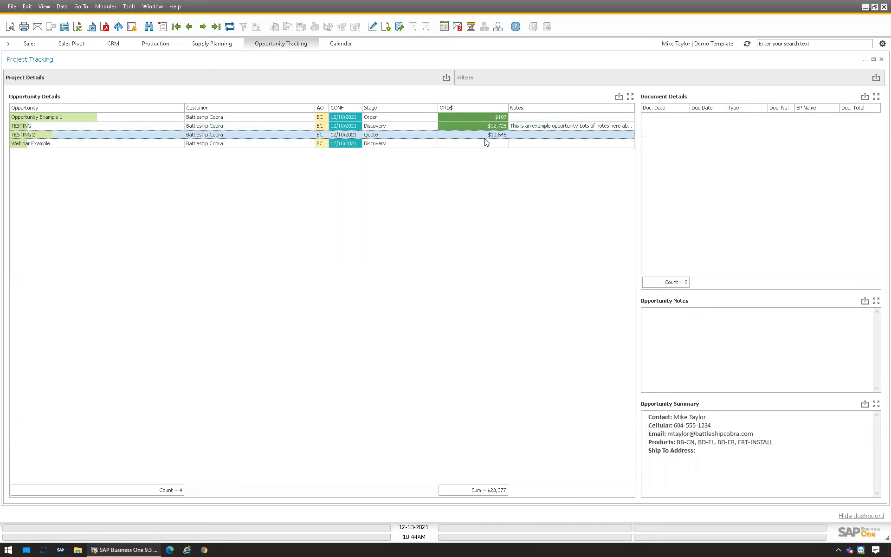
pyautogui.click(485, 143)
# - Try the project tracking date range filter from Q3 2018, restore the full range, and return to the project details
pyautogui.click(500, 77)
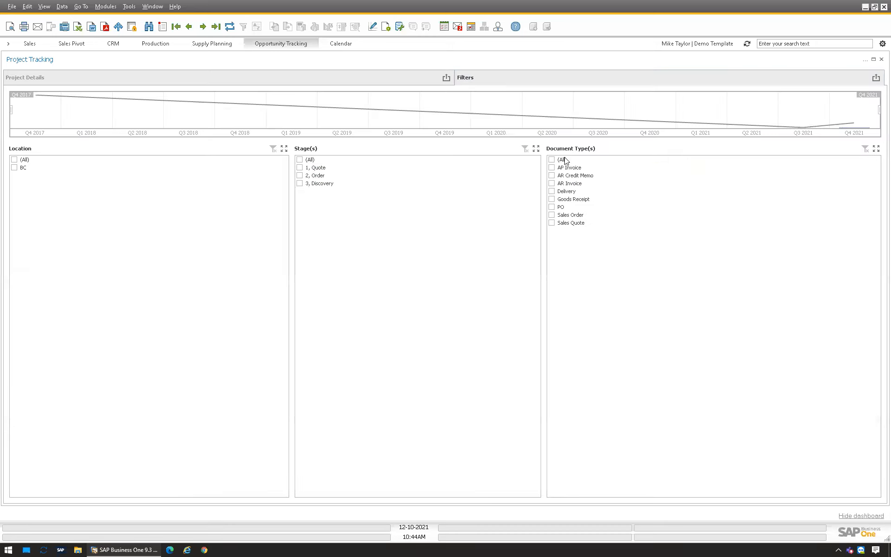
pyautogui.moveTo(203, 107); pyautogui.dragTo(634, 117)
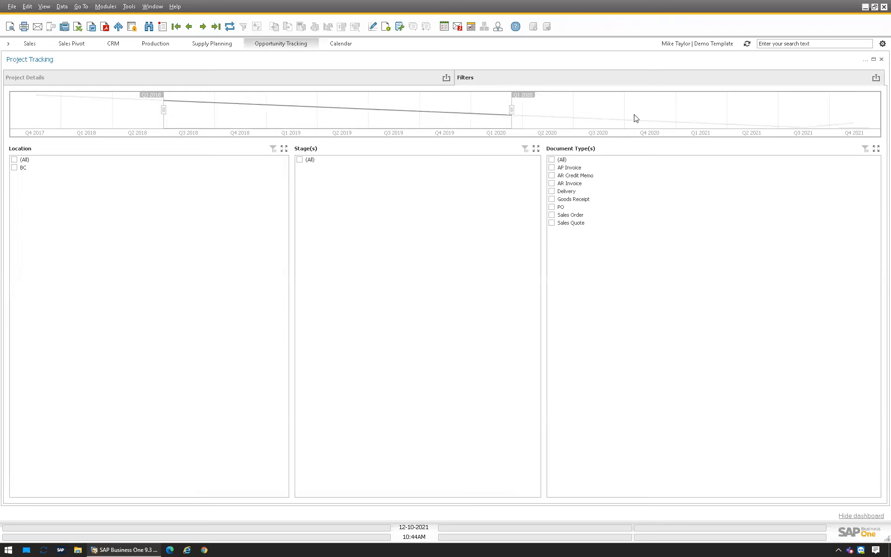
pyautogui.click(372, 77)
pyautogui.click(555, 83)
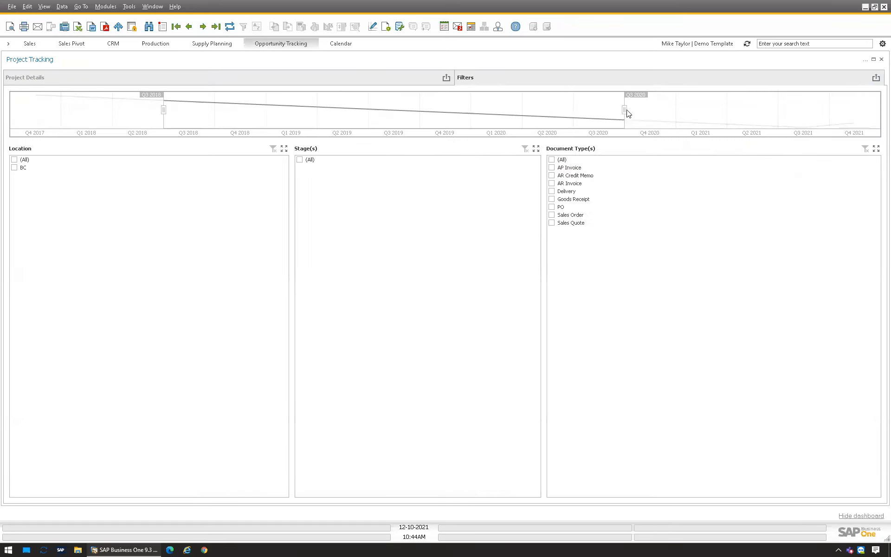
pyautogui.moveTo(624, 111); pyautogui.dragTo(877, 117)
pyautogui.moveTo(163, 109); pyautogui.dragTo(14, 110)
pyautogui.click(61, 82)
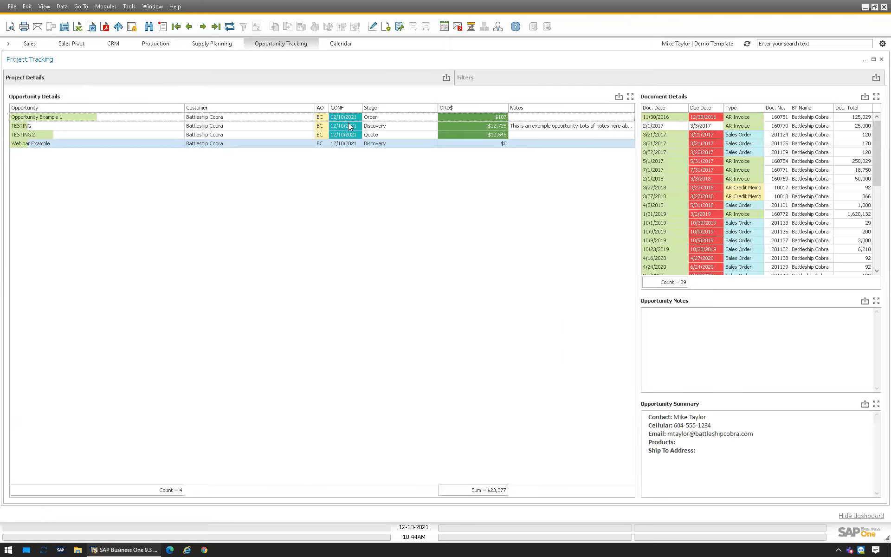
# - Show the Calendar dashboard's December 6–10, 2021 week, alternating with the Sales dashboard
pyautogui.click(340, 45)
pyautogui.click(619, 256)
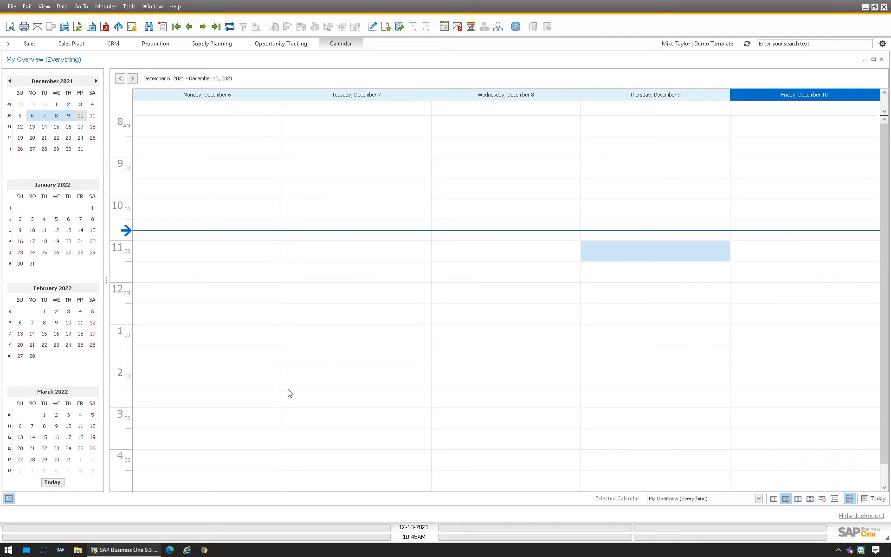
pyautogui.click(31, 45)
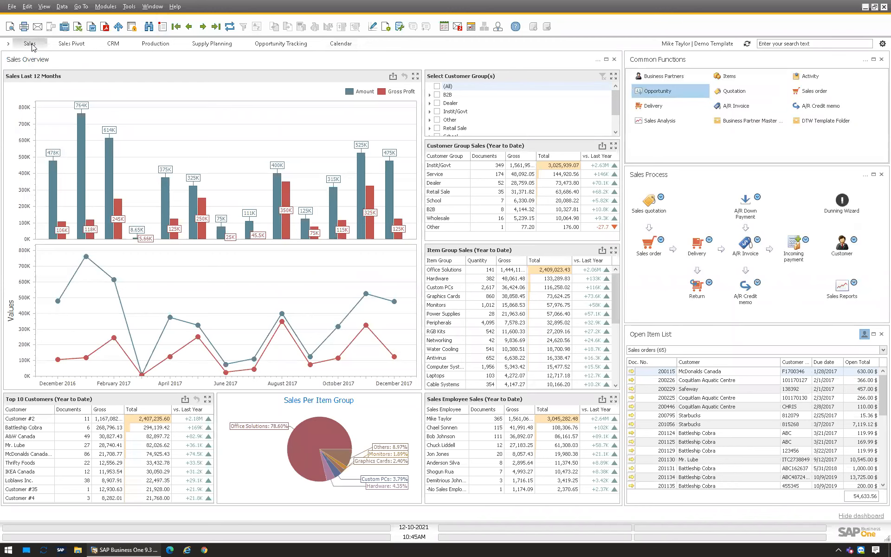
pyautogui.click(330, 44)
pyautogui.click(30, 44)
pyautogui.click(338, 44)
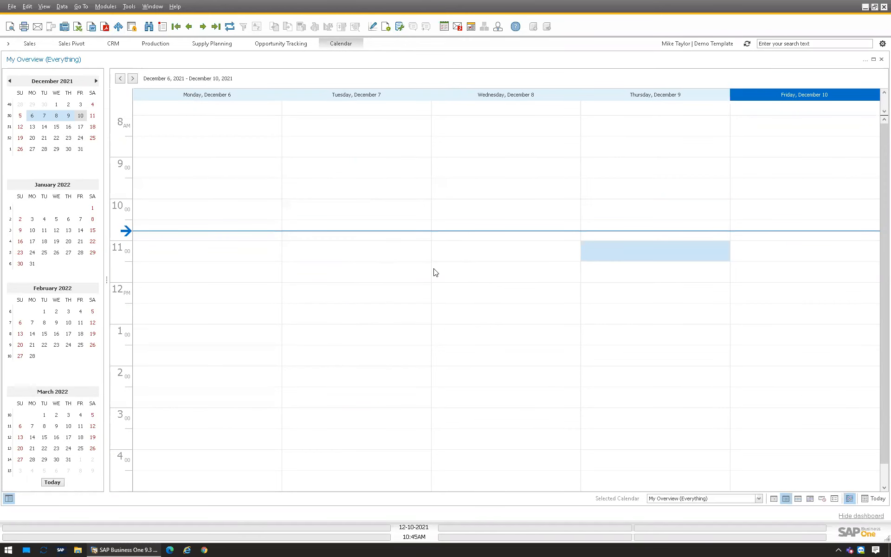
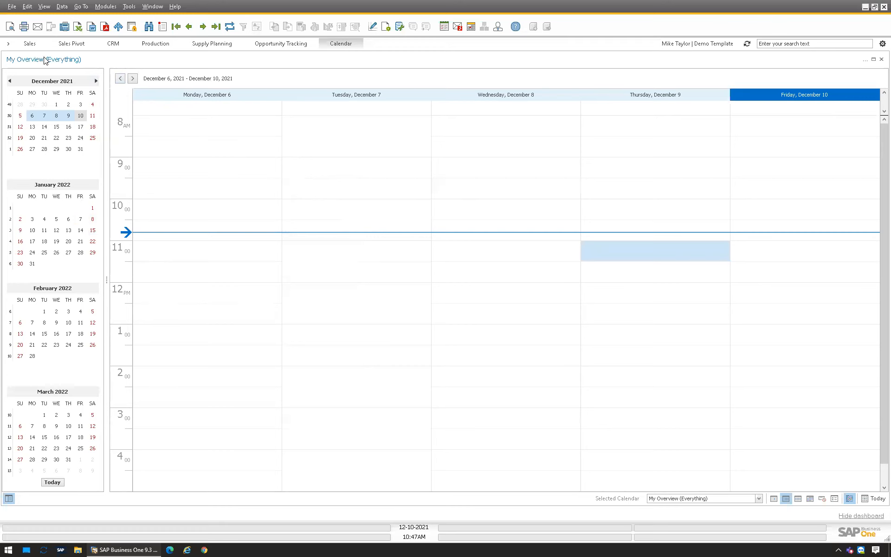
# - Open the Sales Overview dashboard in the dashboard editor and maximize the editor window
pyautogui.click(30, 43)
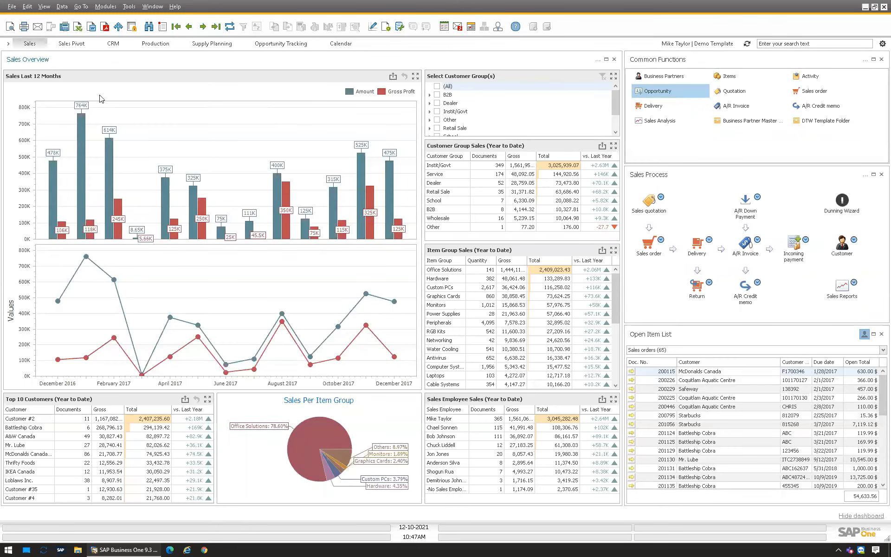
pyautogui.click(598, 61)
pyautogui.click(613, 81)
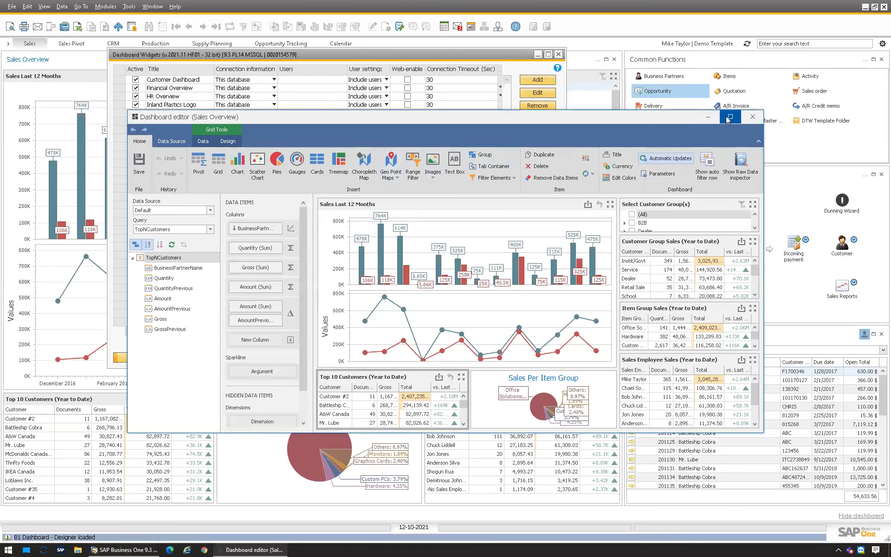
pyautogui.click(726, 119)
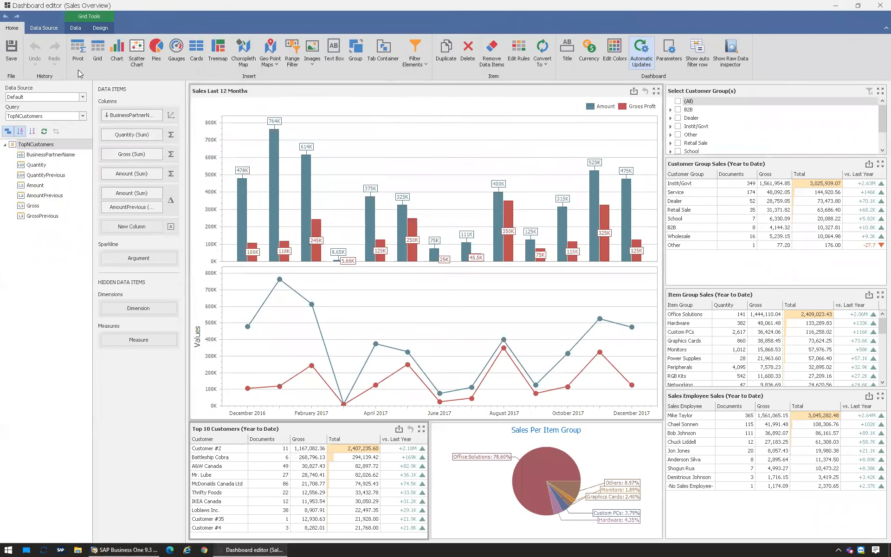
# - View the TopNCustomers query in the Query Editor, close it, and return to the item insertion tools
pyautogui.click(48, 31)
pyautogui.click(87, 51)
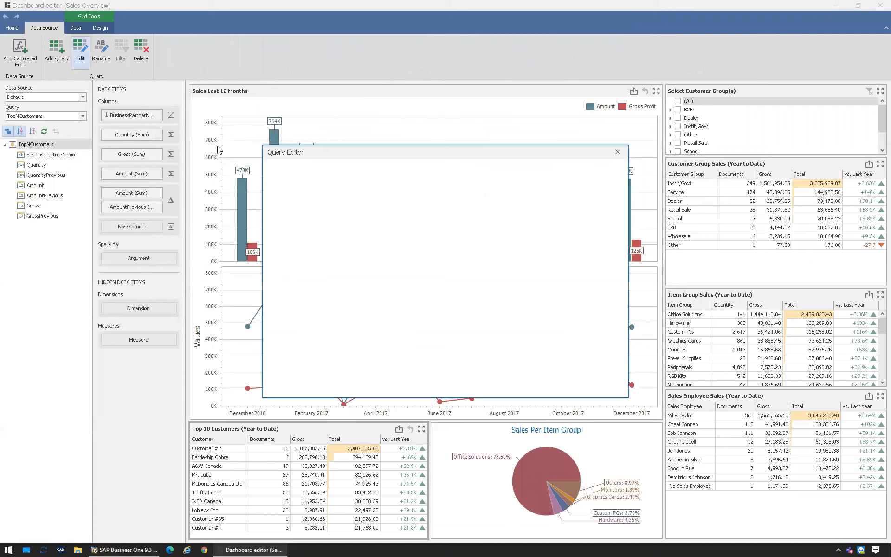
pyautogui.moveTo(599, 255)
pyautogui.mouseDown()
pyautogui.moveTo(607, 326)
pyautogui.moveTo(606, 248)
pyautogui.mouseUp()
pyautogui.click(620, 154)
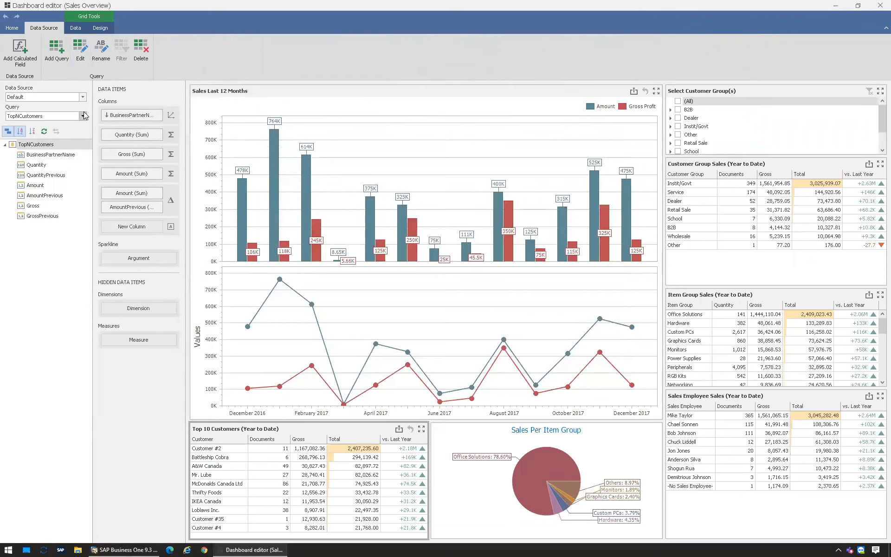
pyautogui.click(12, 28)
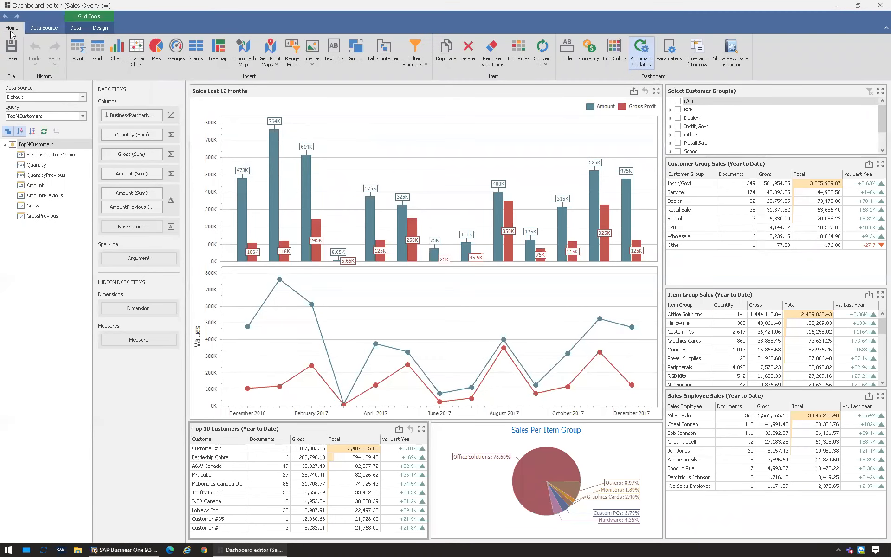
# - Insert a grid with a BusinessPartnerName column into the Sales Overview dashboard, delete it, and select the Sales Last 12 Months chart
pyautogui.click(98, 51)
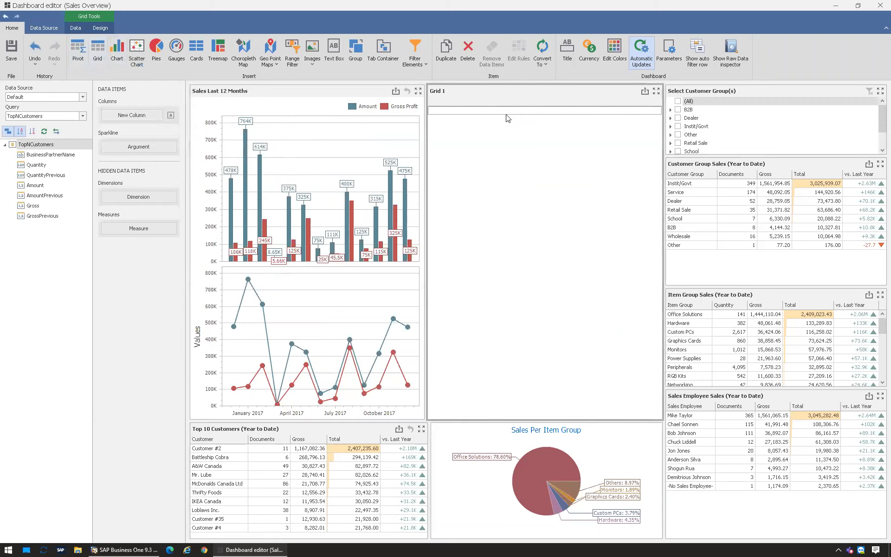
pyautogui.moveTo(51, 155); pyautogui.dragTo(132, 115)
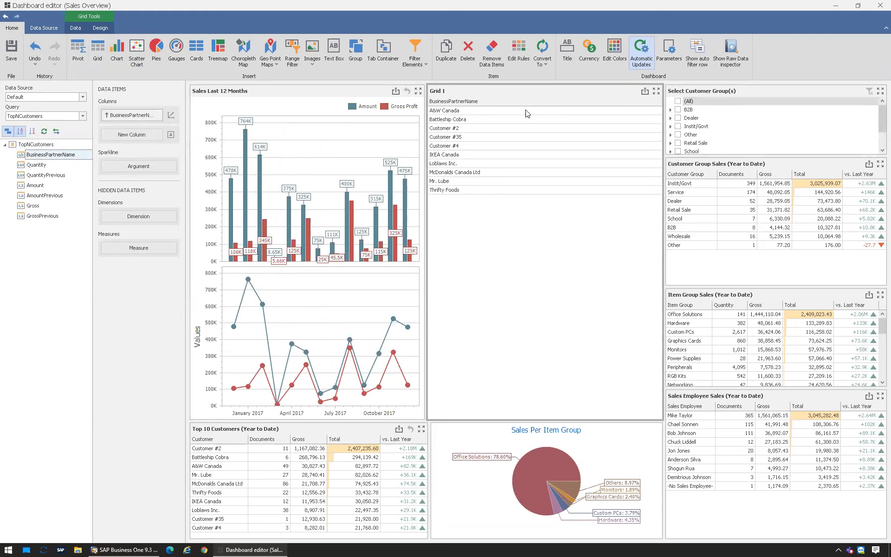
pyautogui.rightClick(584, 93)
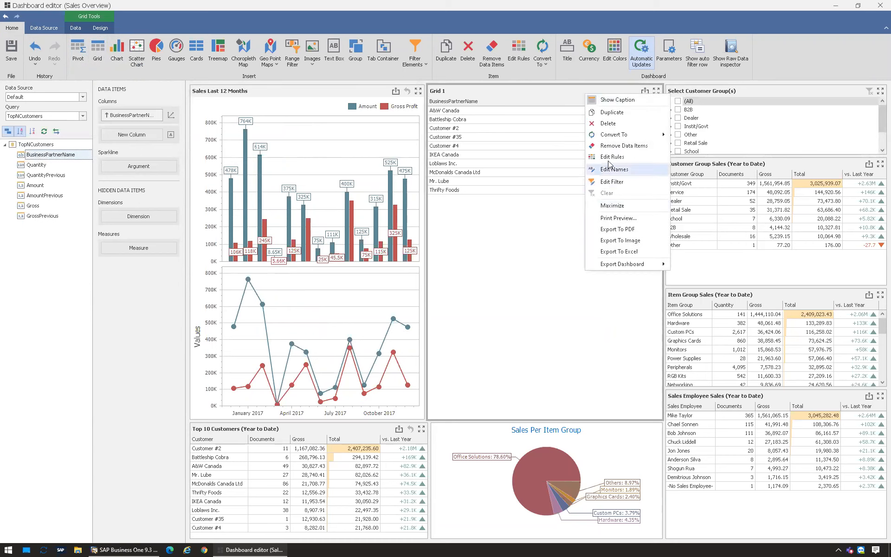
pyautogui.click(604, 123)
pyautogui.click(325, 89)
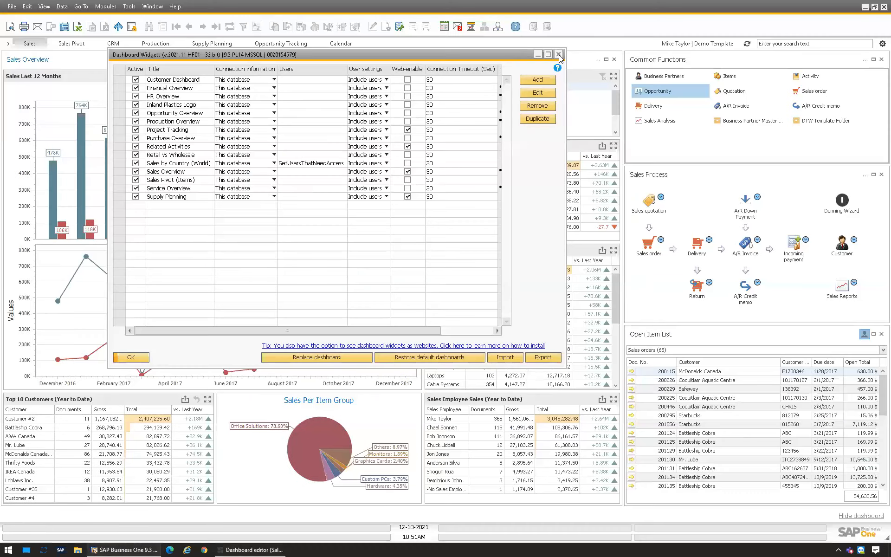
# - Close the Dashboard Widgets list and filter the Sales Pivot dashboard to Q3 2018
pyautogui.click(559, 55)
pyautogui.click(69, 45)
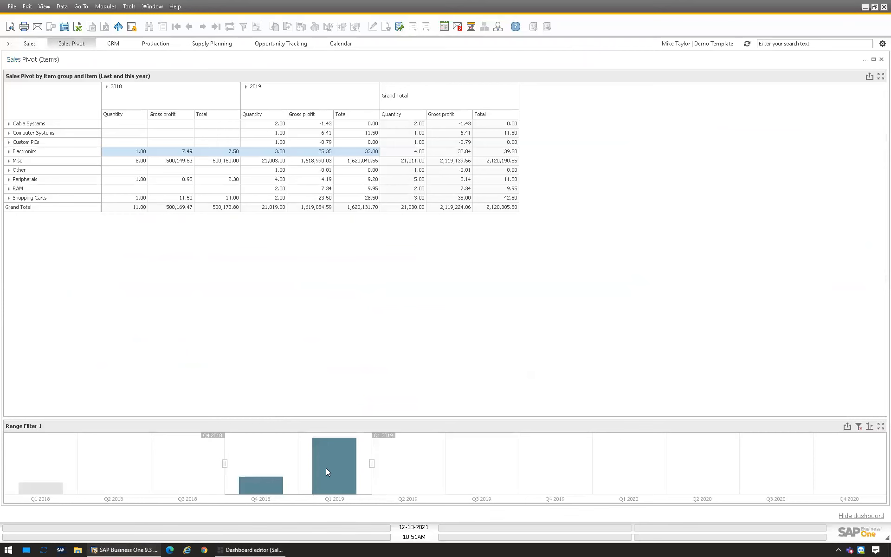
pyautogui.click(200, 484)
# - Return to the dashboard editor and check which image items can be inserted
pyautogui.click(256, 547)
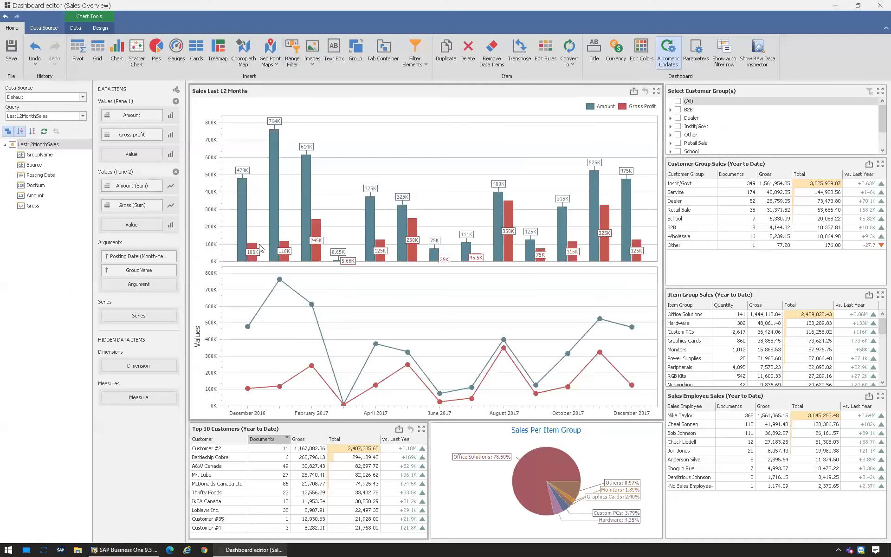
pyautogui.click(313, 66)
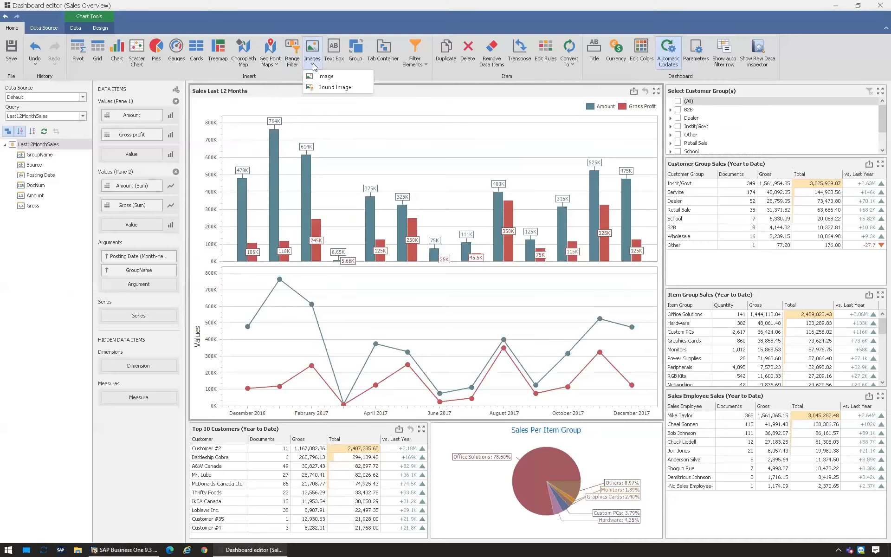
pyautogui.click(404, 82)
# - Switch back to SAP Business One and show the Production and Opportunity Tracking dashboards, checking the editor's Text Box option in between
pyautogui.click(135, 549)
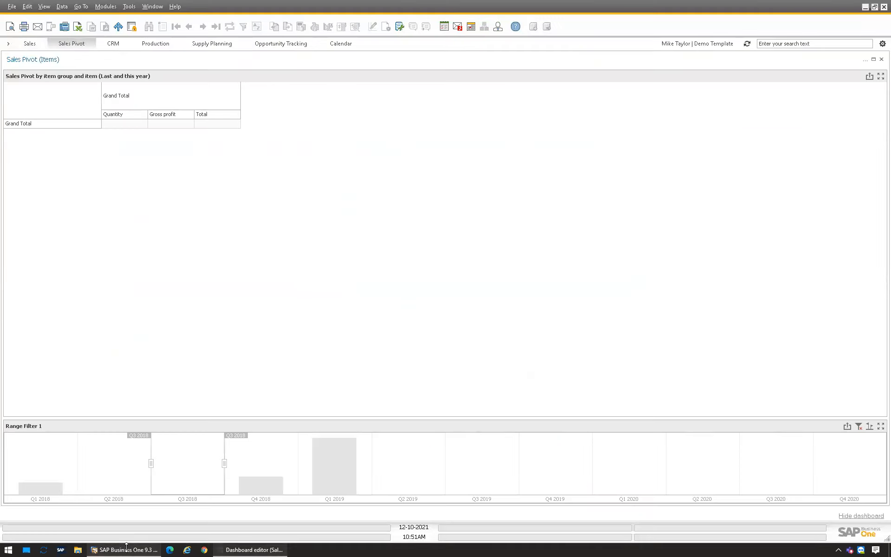
pyautogui.click(165, 46)
pyautogui.click(280, 44)
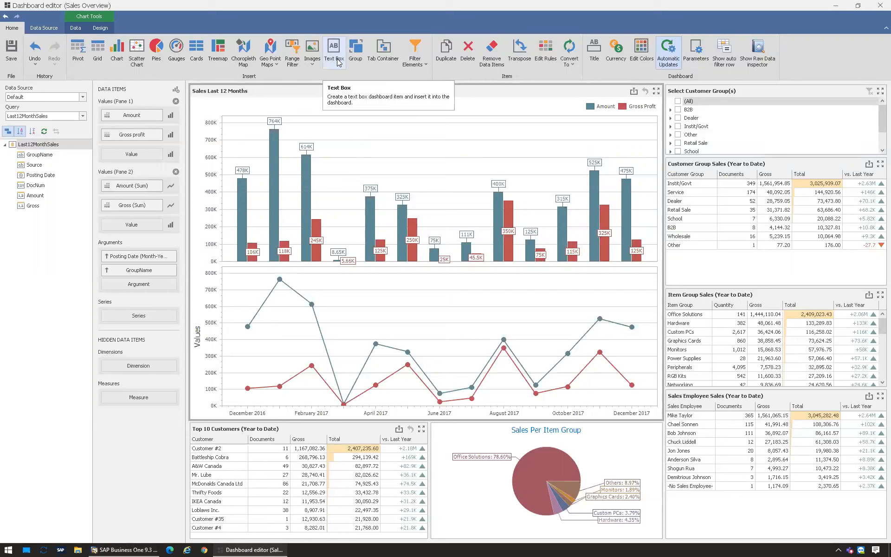
pyautogui.click(124, 549)
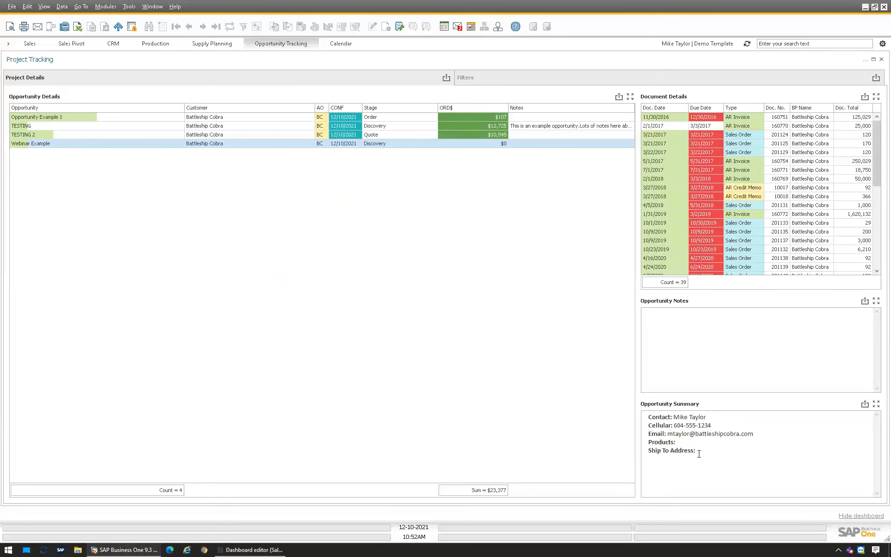
# - Glance at the dashboard editor, then show the Filters page of the Opportunity Tracking dashboard and return to Project Details
pyautogui.click(256, 550)
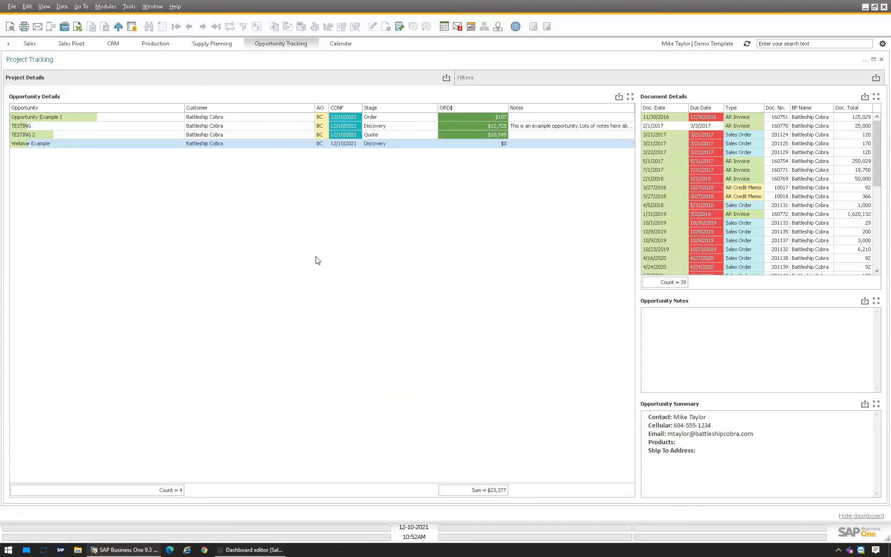
pyautogui.click(125, 549)
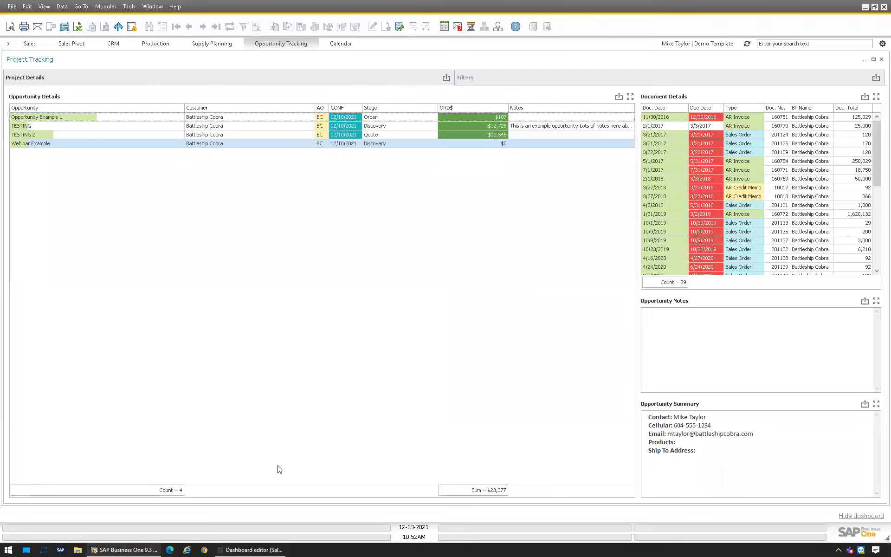
pyautogui.click(495, 82)
pyautogui.click(343, 82)
# - Switch to the dashboard editor and check which filter element types can be inserted
pyautogui.click(254, 549)
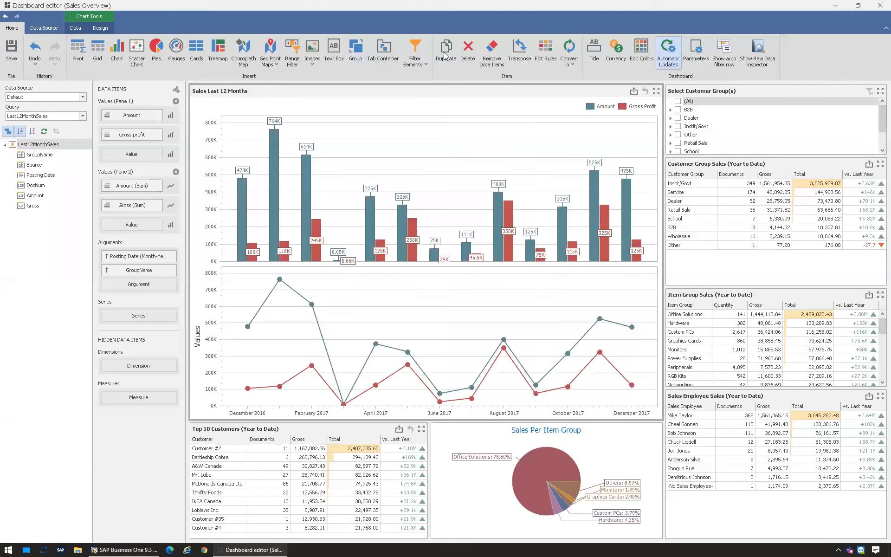
pyautogui.click(406, 68)
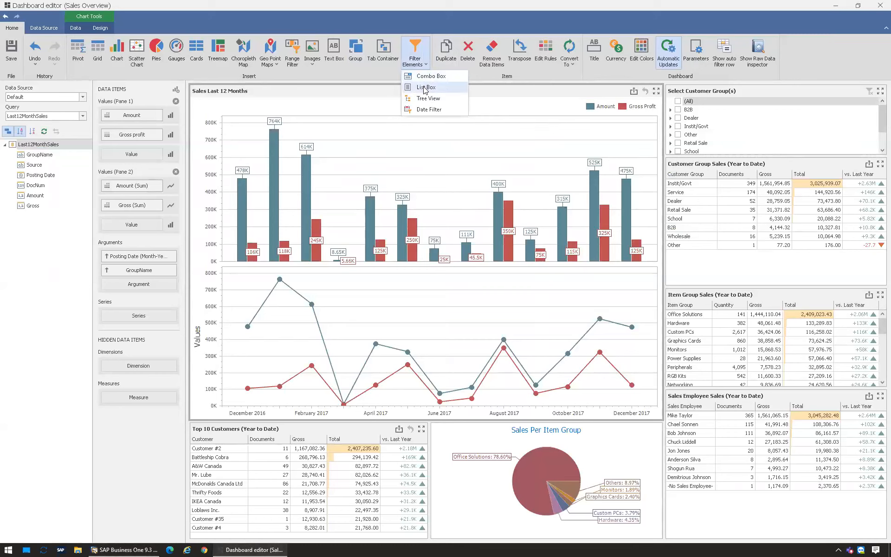
pyautogui.click(530, 93)
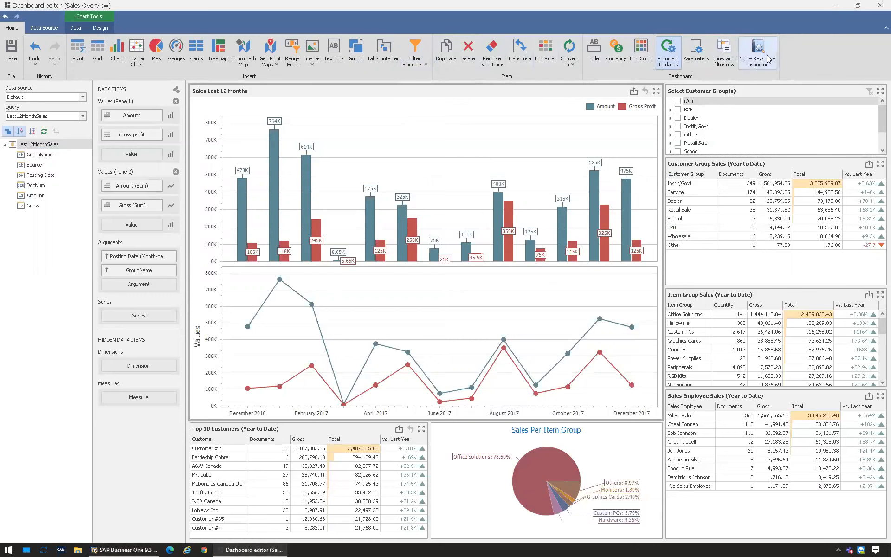
# - Check the available item commands for the Top 10 Customers grid, and select the Customer Group Sales grid
pyautogui.click(350, 429)
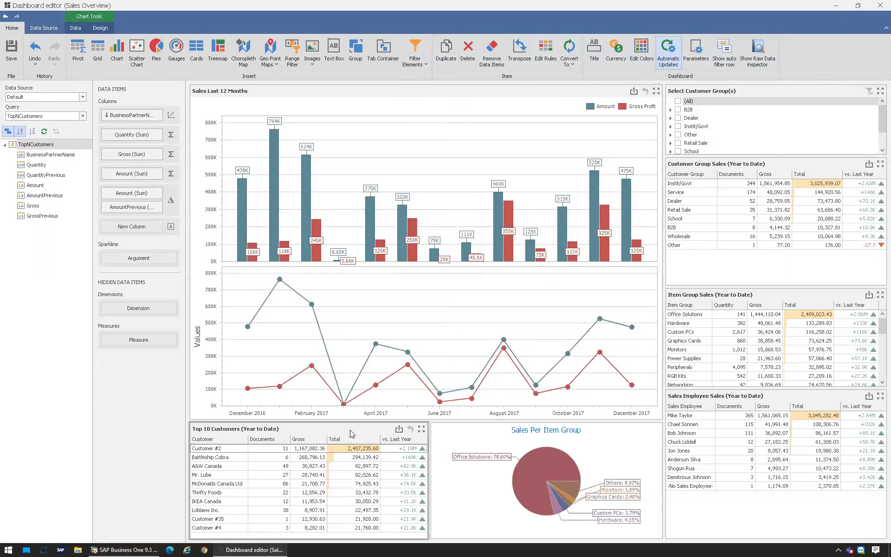
pyautogui.rightClick(348, 457)
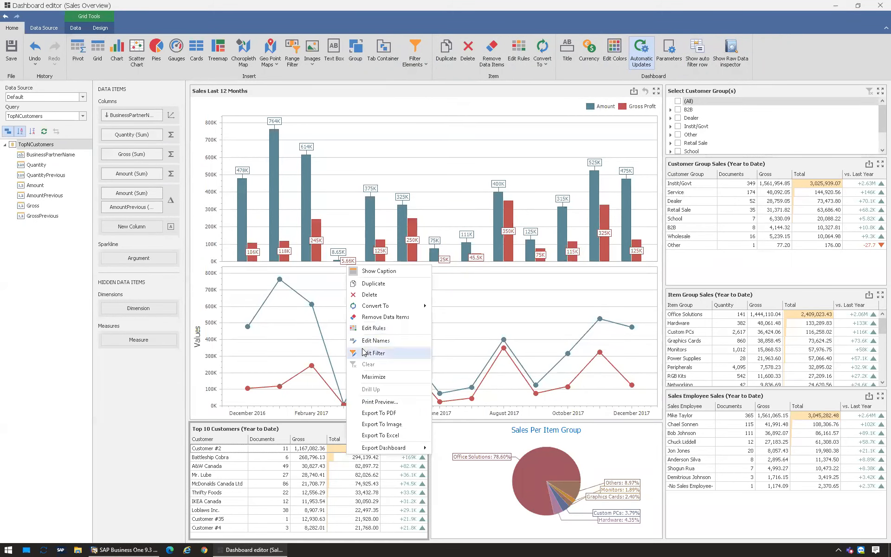
pyautogui.click(755, 270)
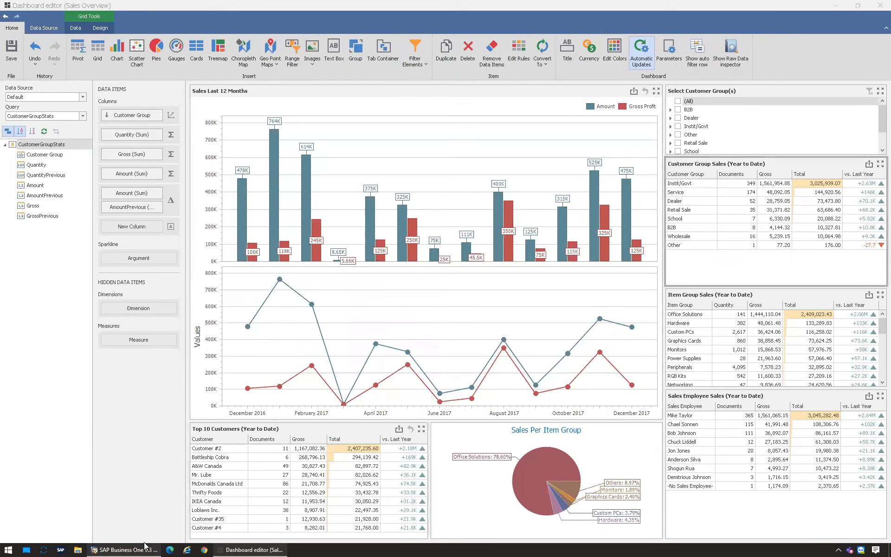
pyautogui.click(125, 550)
pyautogui.click(213, 45)
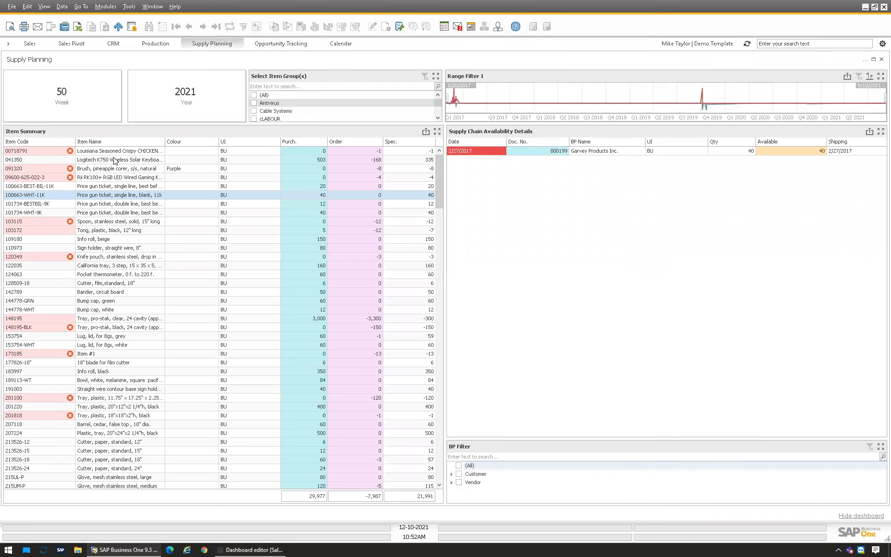
pyautogui.click(67, 168)
pyautogui.click(69, 177)
pyautogui.click(70, 168)
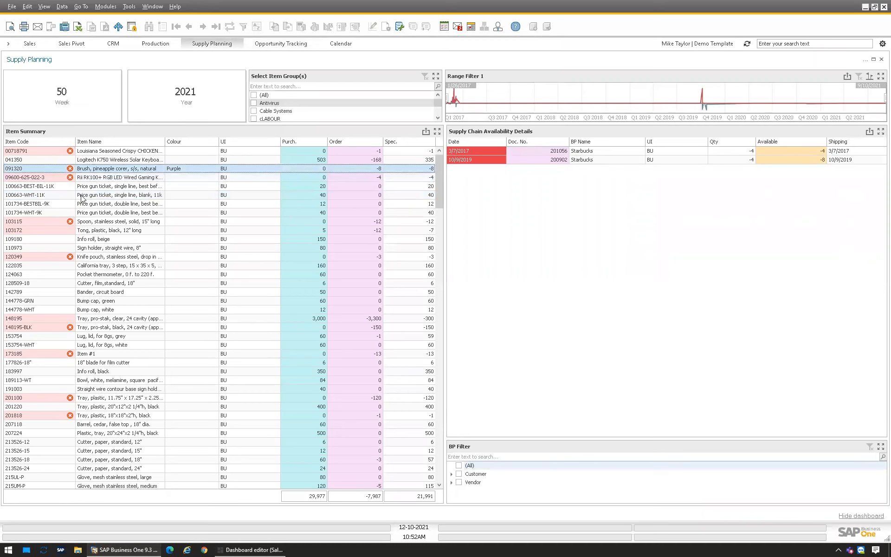
pyautogui.click(63, 178)
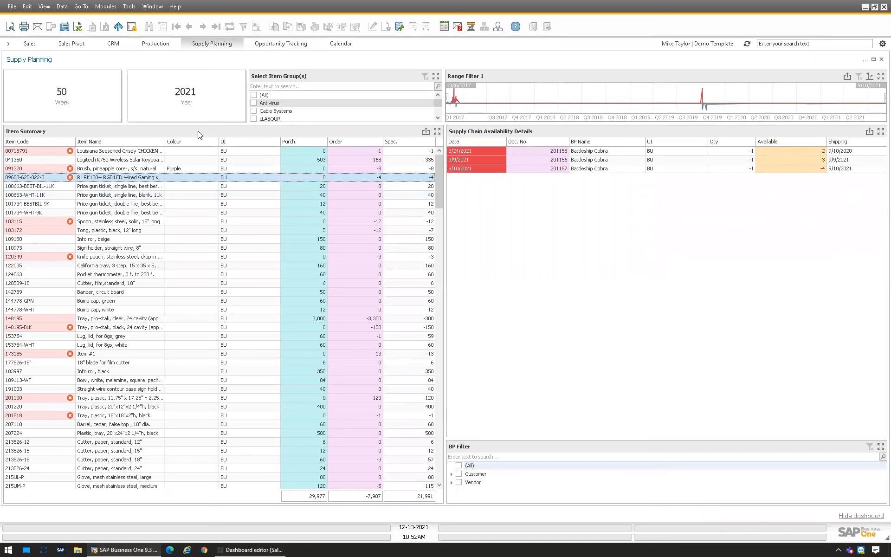
pyautogui.click(478, 153)
pyautogui.click(477, 161)
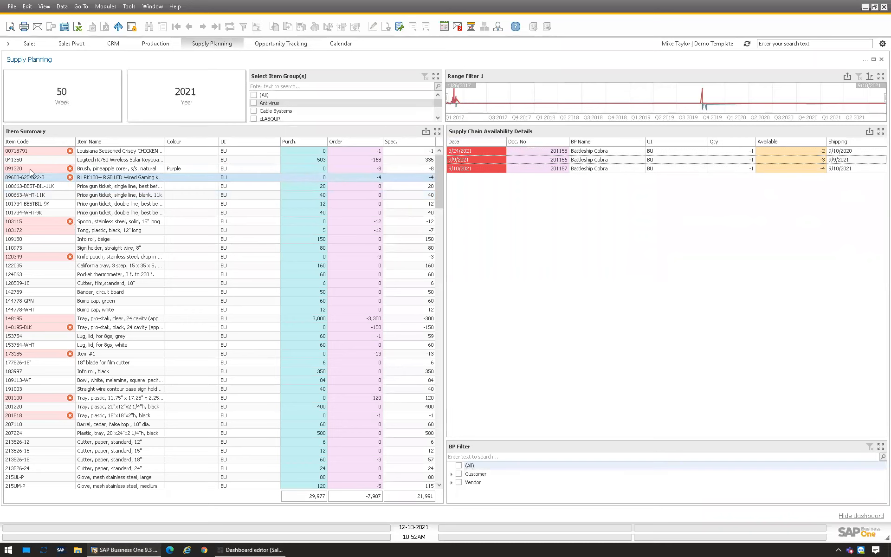
# - Show the Sales dashboard and switch back to the dashboard editor
pyautogui.click(29, 43)
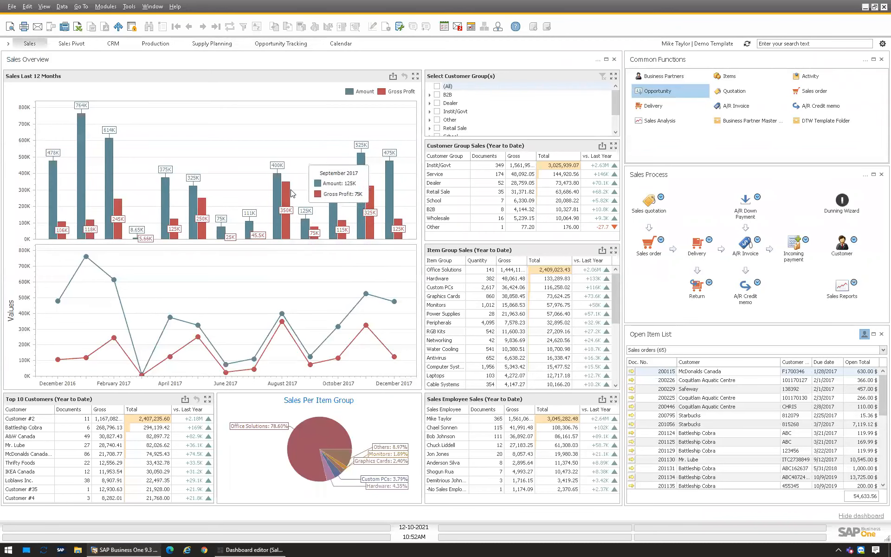
pyautogui.rightClick(238, 548)
pyautogui.click(232, 529)
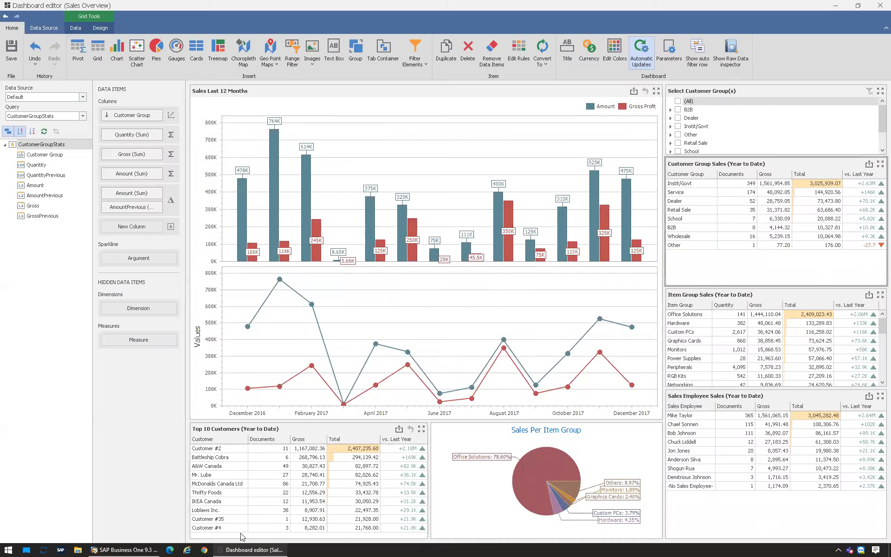